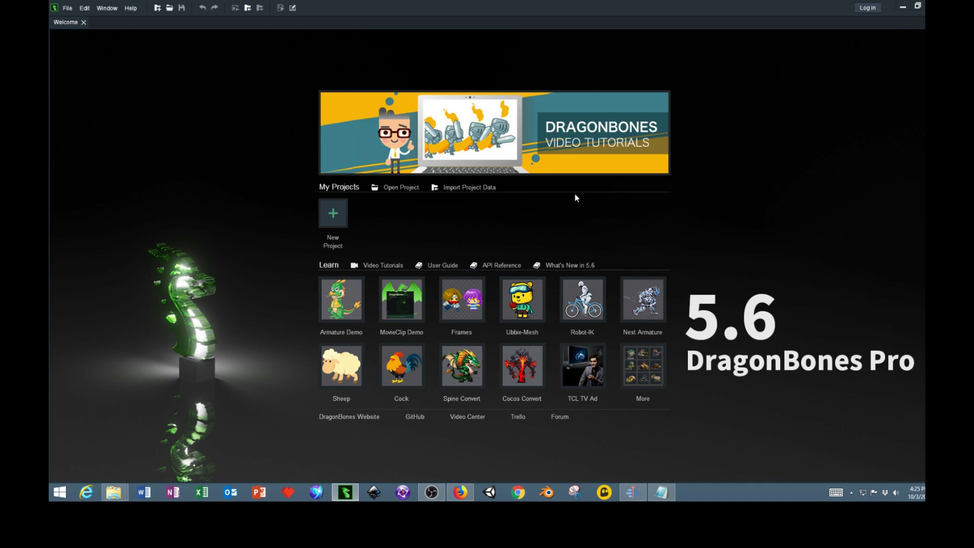
left_click(633, 492)
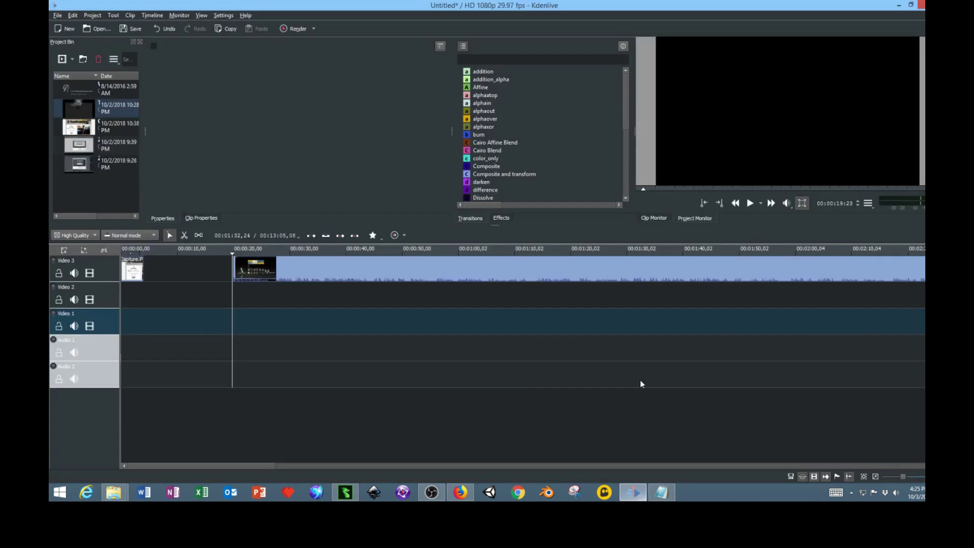
left_click(432, 493)
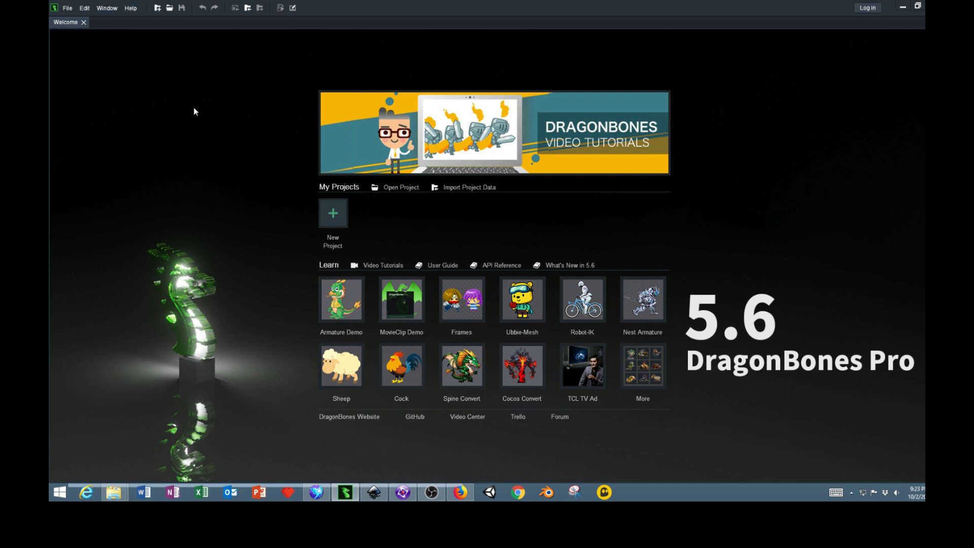
- Create a new animation project from the Custom template with Armature and MovieClip enabled
left_click(332, 214)
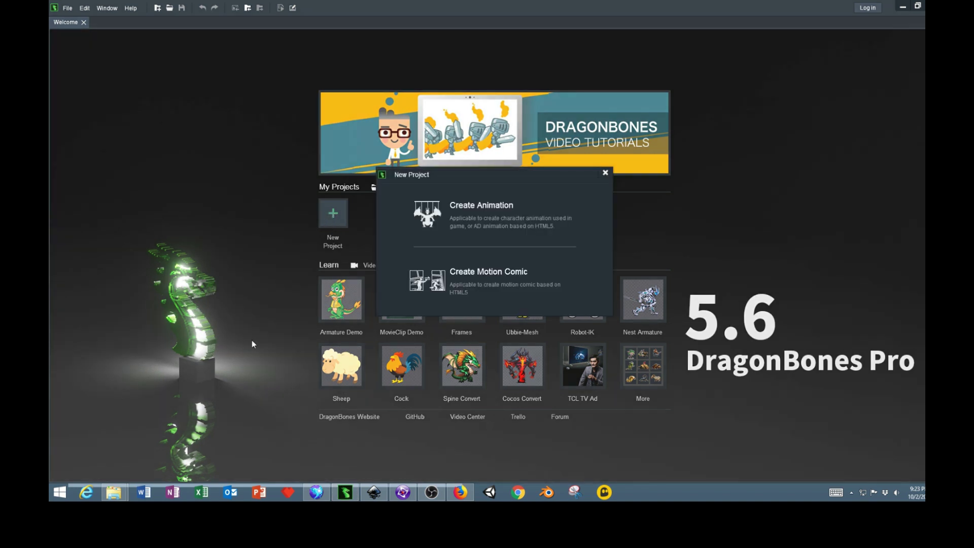
left_click(502, 218)
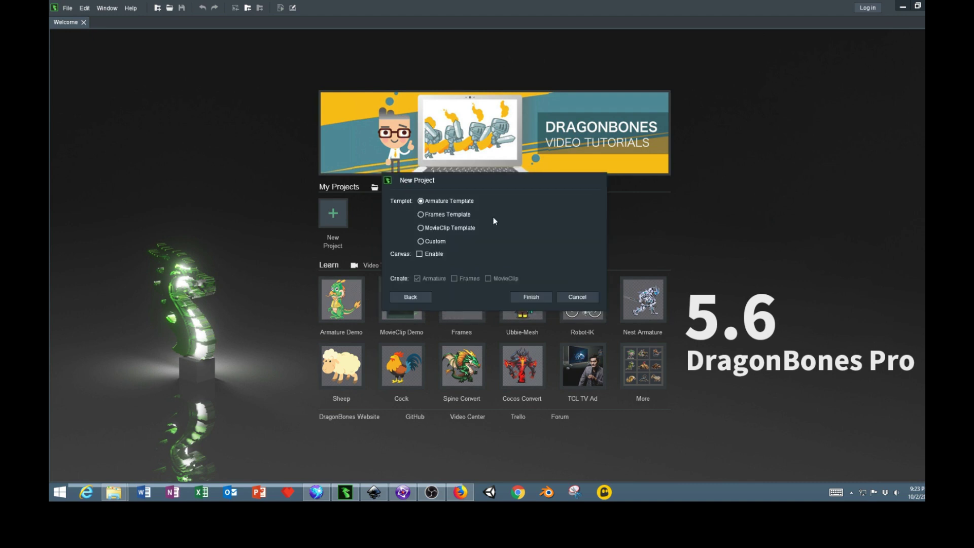
left_click(420, 241)
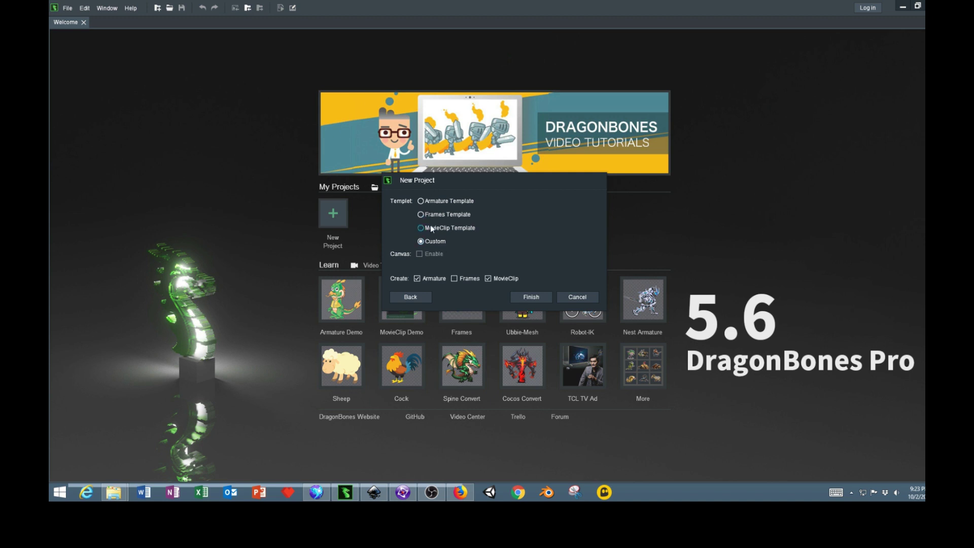
left_click(531, 297)
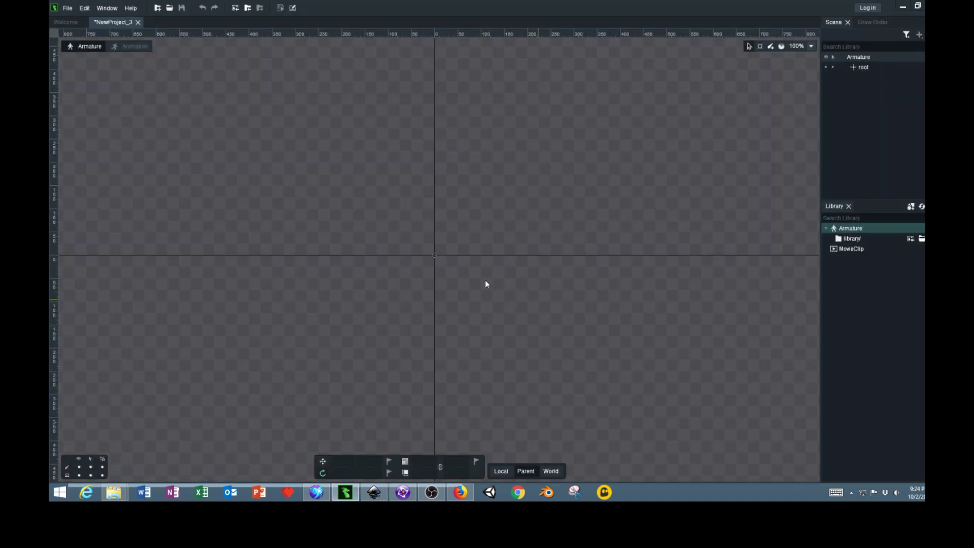
- Import BODY, HEAD, LEFTARM, LEFTLEG, RIGHTARM and RIGHTLEG PNG images from the bot folder onto the stage
left_click(66, 8)
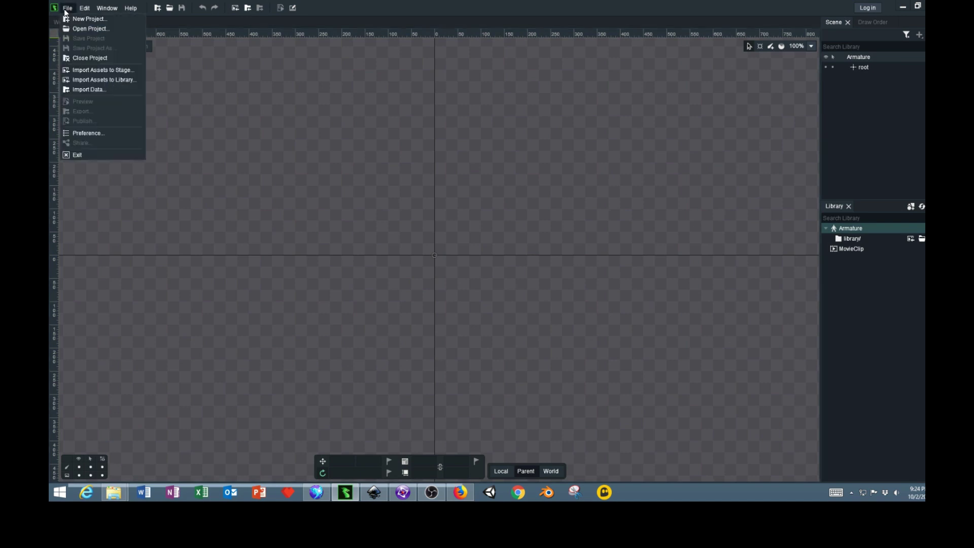
left_click(88, 76)
left_click_drag(455, 121, 141, 50)
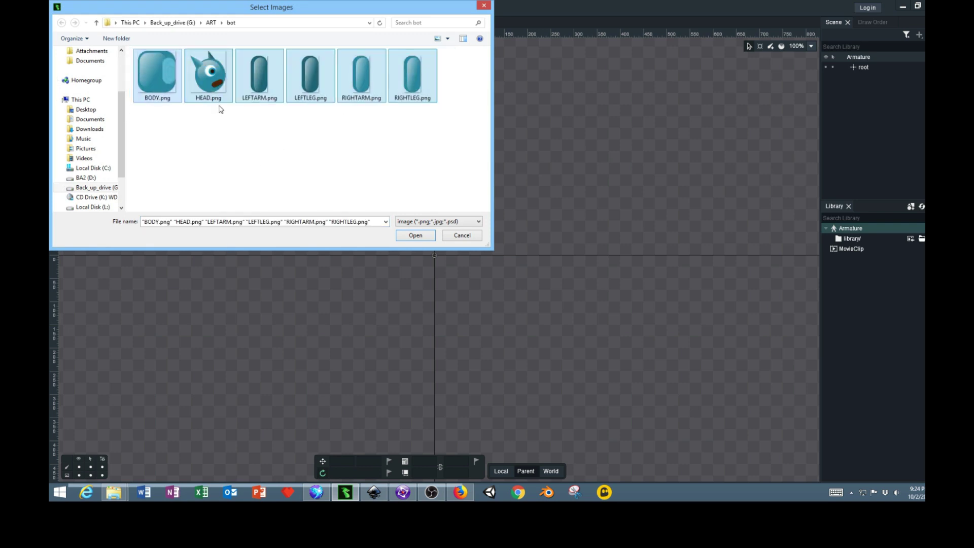
left_click(415, 235)
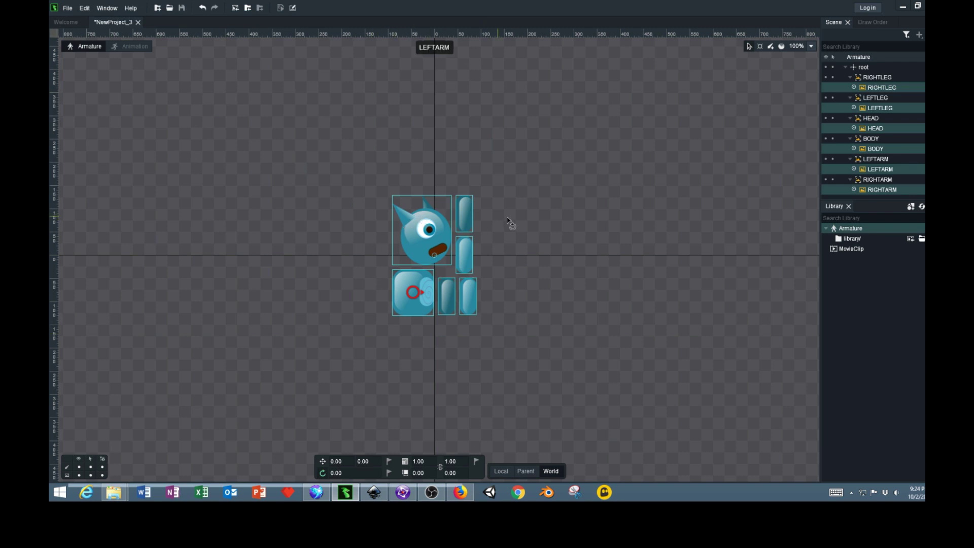
- Rotate the head upright by about 29° and stack it above the body along the canvas's vertical axis
left_click_drag(441, 235, 441, 252)
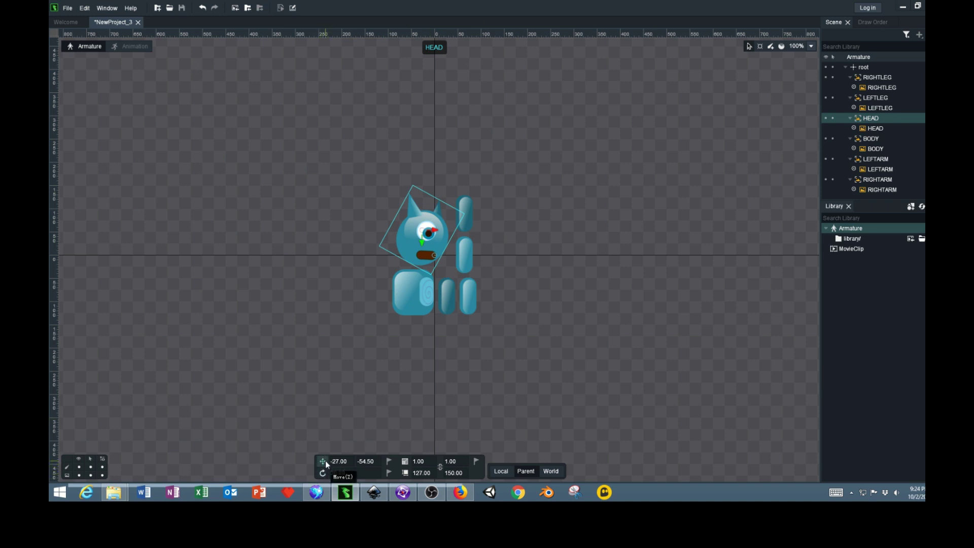
left_click_drag(422, 243, 449, 169)
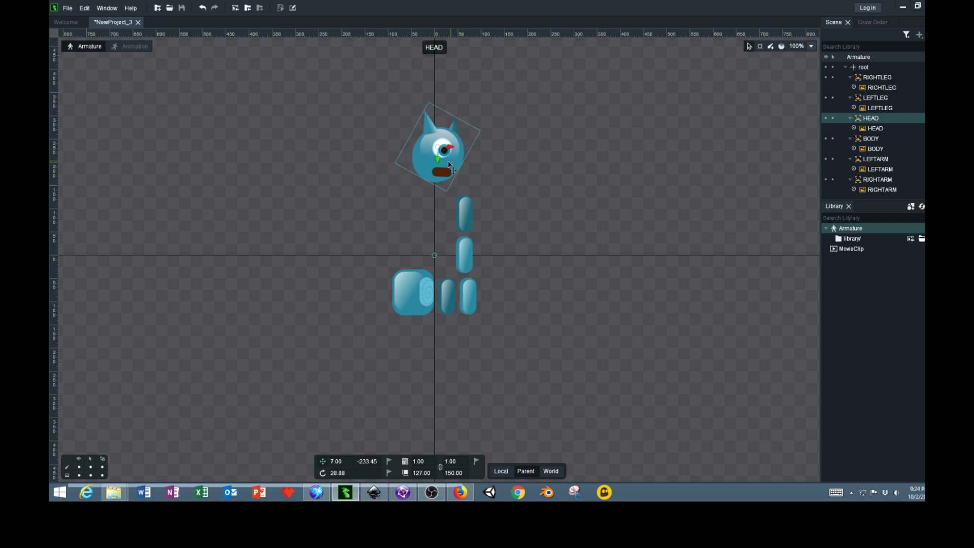
left_click_drag(412, 296, 430, 210)
- Place the right and left legs side by side under the body and one arm at each side of it
left_click_drag(460, 260, 416, 254)
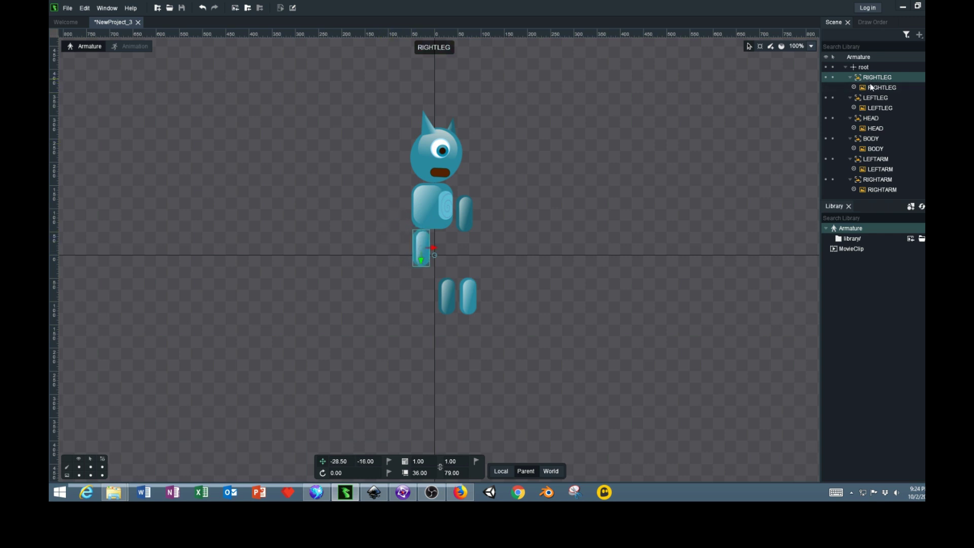
left_click_drag(453, 300, 446, 252)
left_click_drag(471, 304, 402, 217)
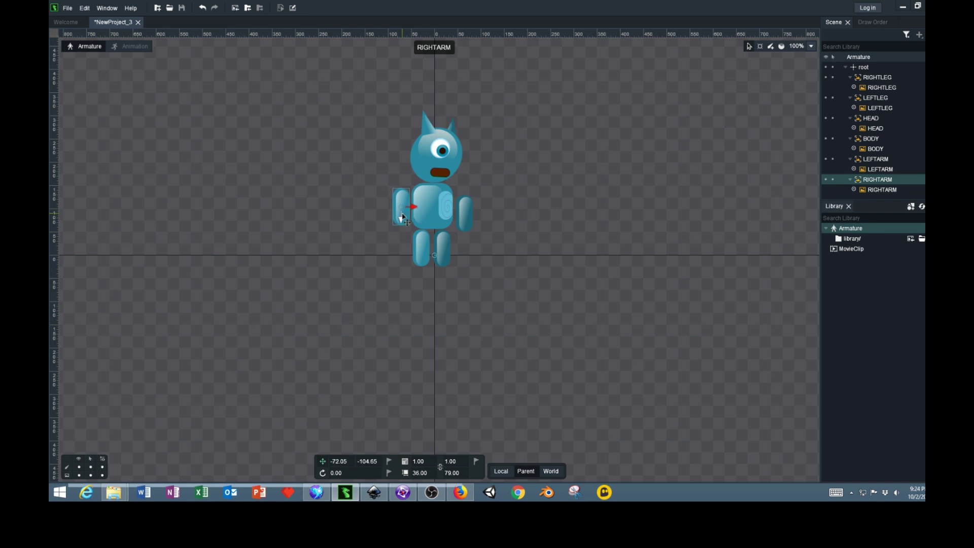
left_click_drag(461, 212, 454, 212)
- Send the left leg backward three times in the draw order, and reposition both legs slightly below the body
left_click_drag(445, 252, 450, 238)
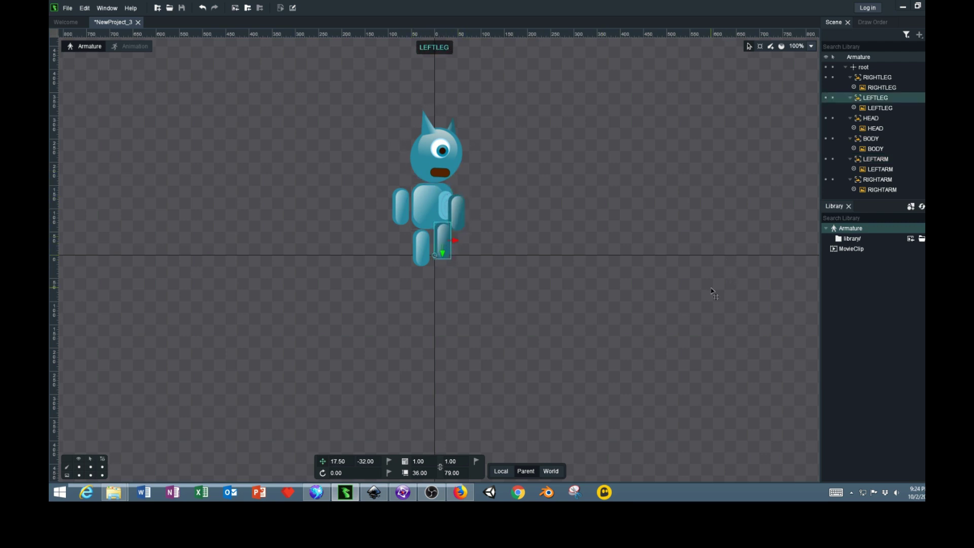
right_click(879, 99)
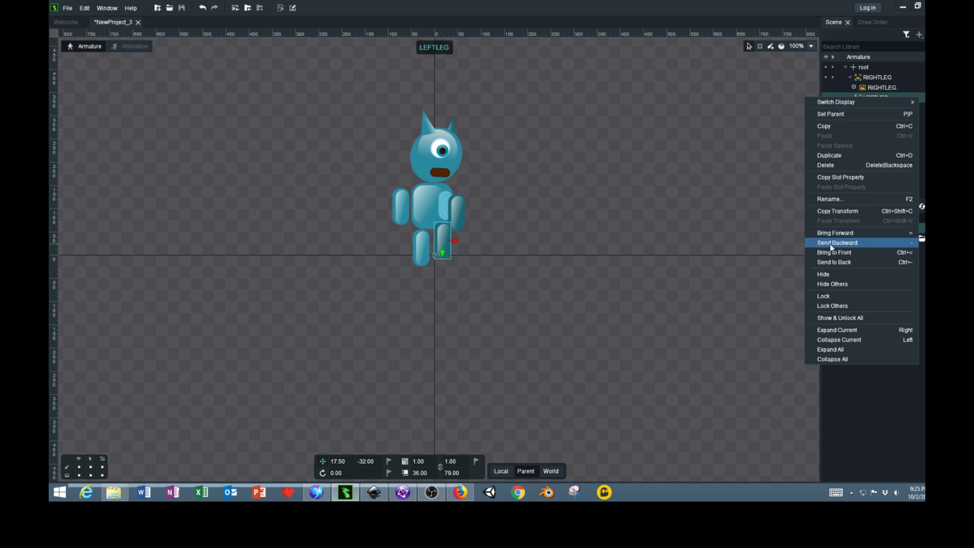
left_click(830, 244)
right_click(869, 98)
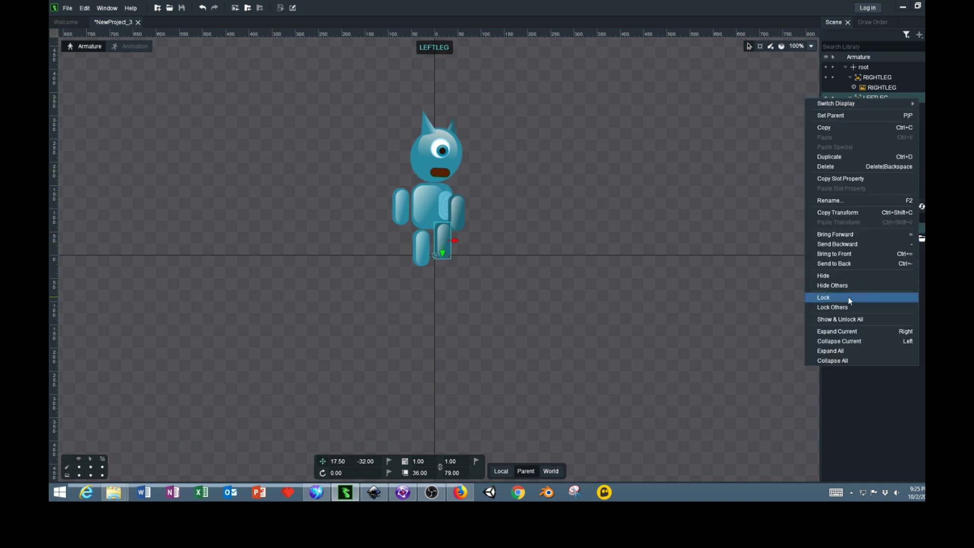
left_click(843, 245)
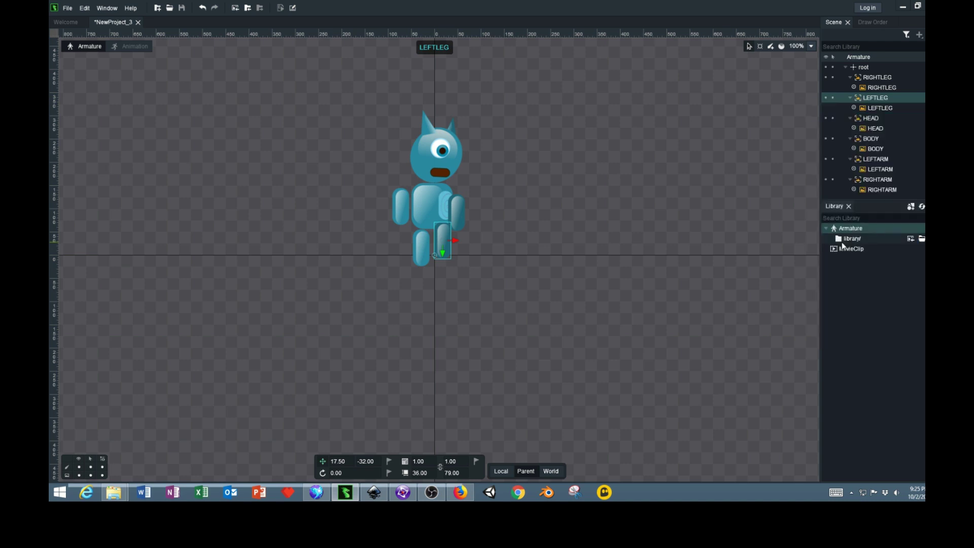
right_click(878, 98)
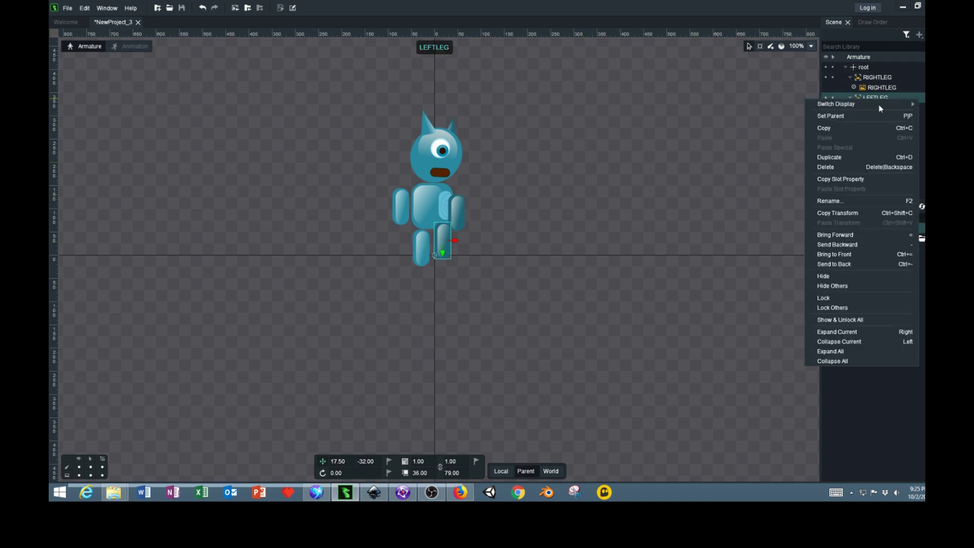
left_click(843, 245)
left_click_drag(443, 250, 423, 261)
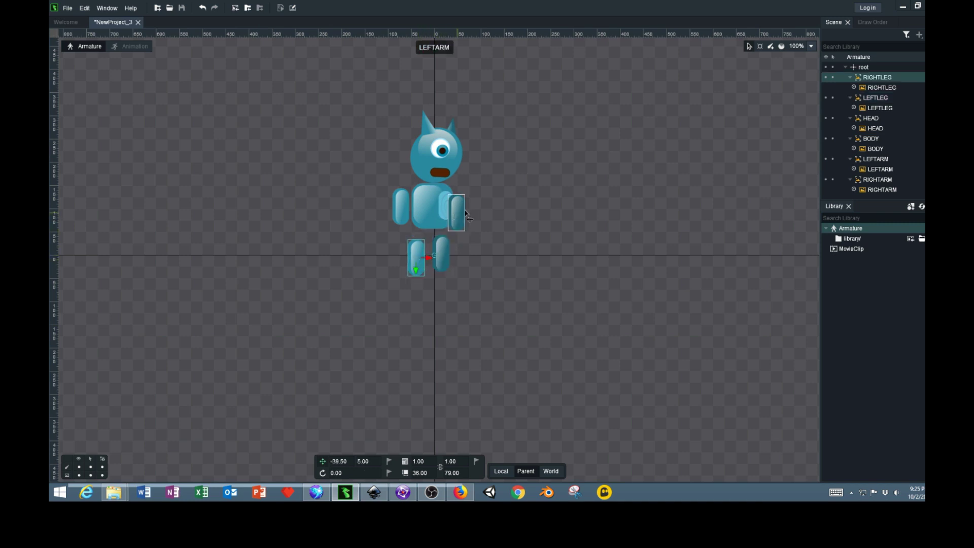
- Send the left arm backward twice to put it behind the body, and place it beside the torso at about X 75, Y -98.5
left_click(456, 212)
left_click_drag(456, 212, 447, 216)
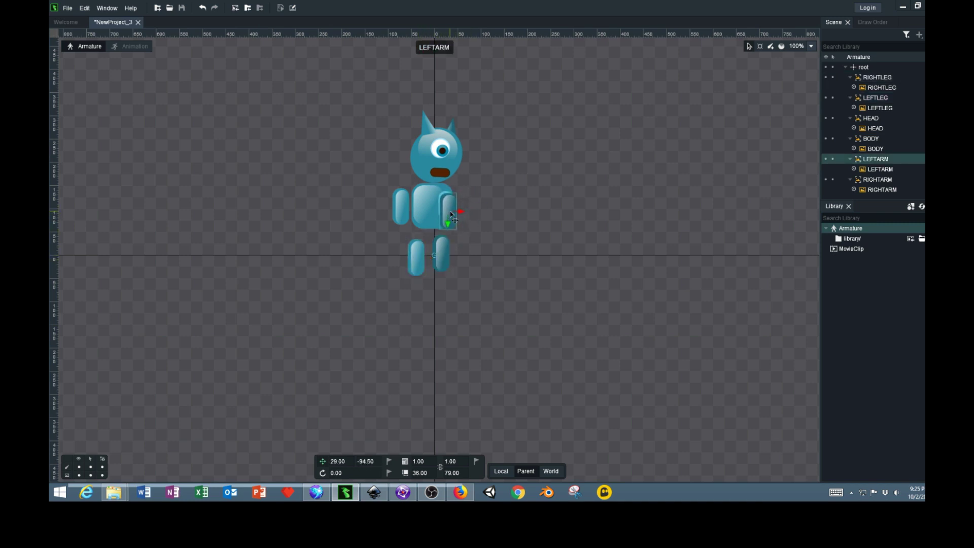
right_click(874, 160)
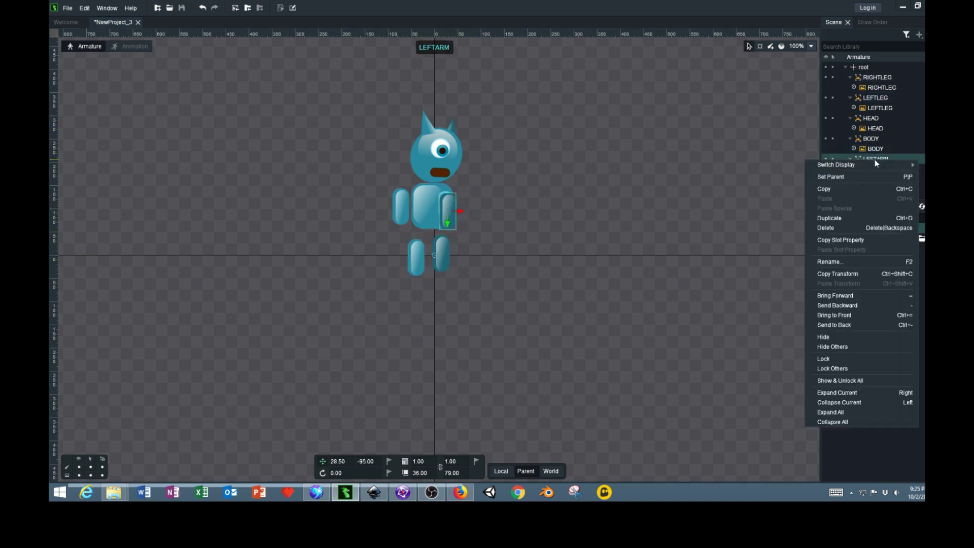
left_click(838, 305)
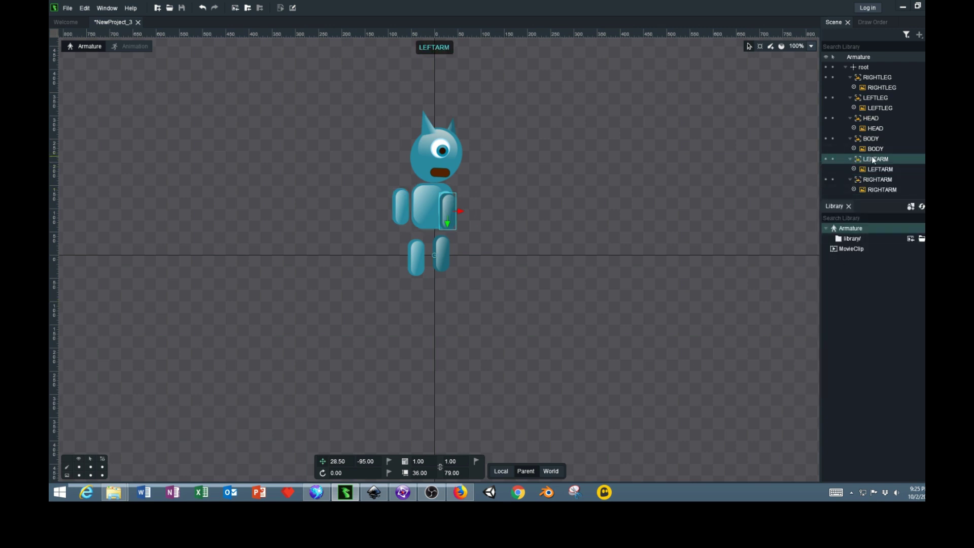
right_click(840, 309)
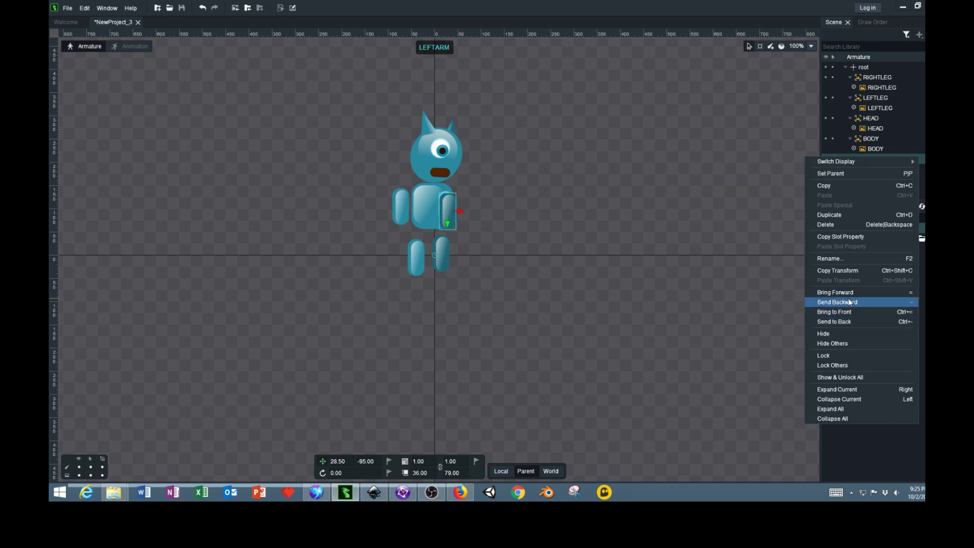
left_click(849, 302)
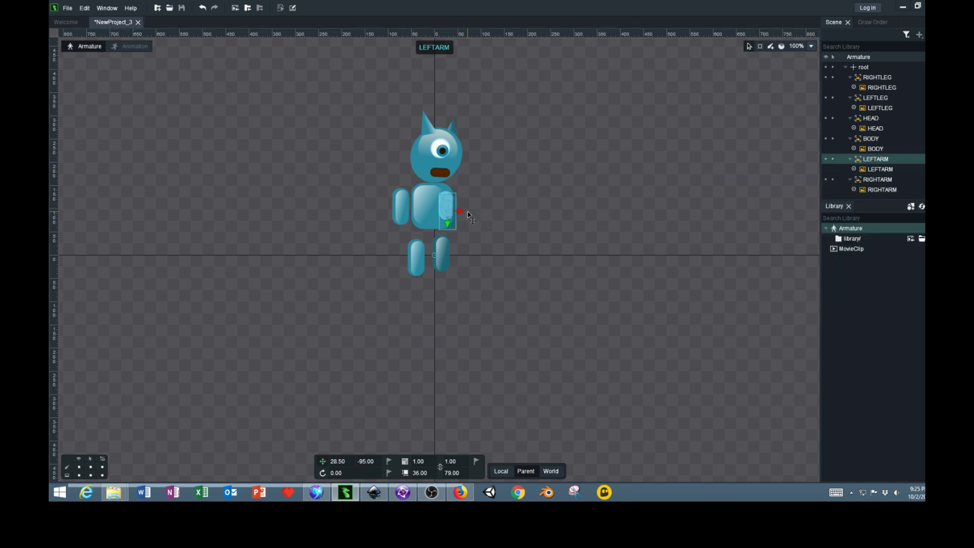
left_click_drag(462, 211, 483, 210)
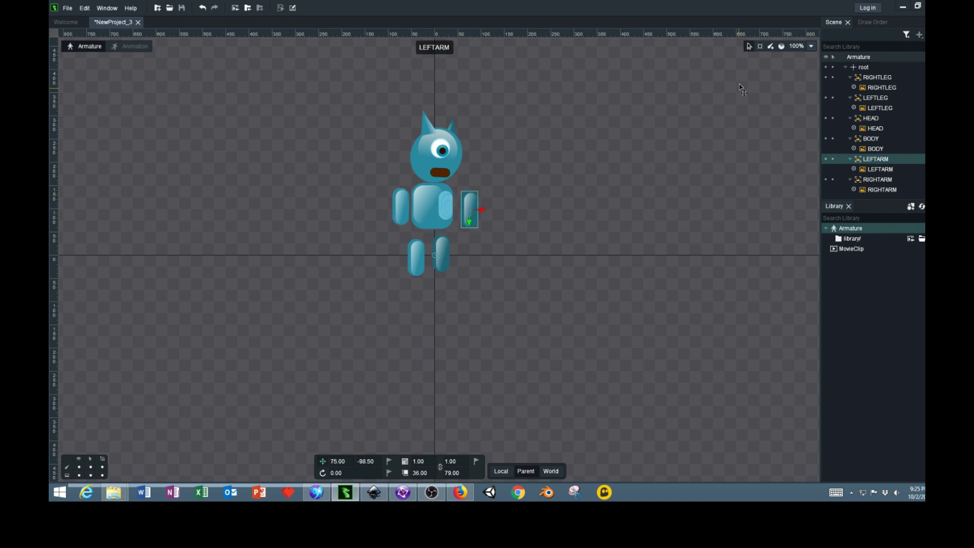
- Create a bone up the torso bound to the BODY image and a child bone up the face bound to the HEAD image
left_click(772, 53)
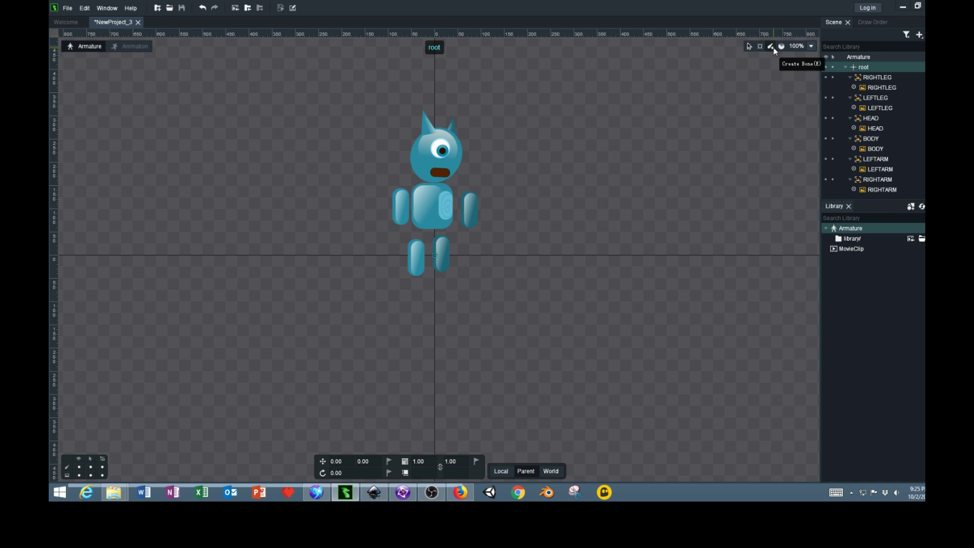
left_click(771, 46)
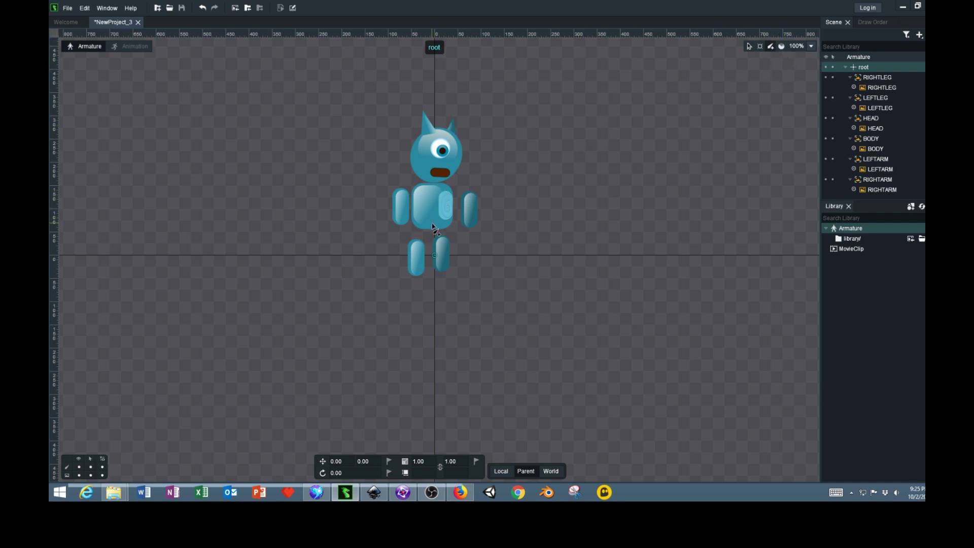
left_click_drag(433, 226, 435, 190)
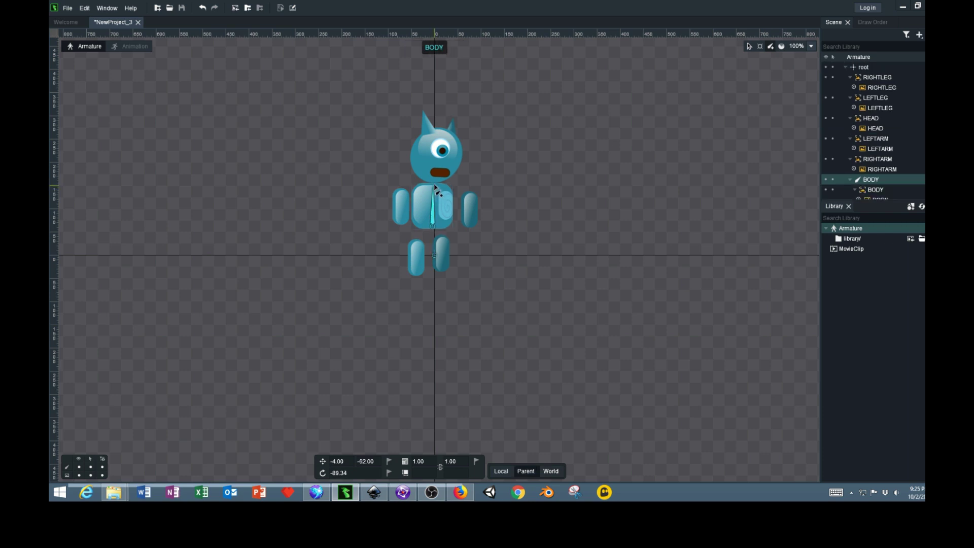
left_click_drag(434, 189, 438, 133)
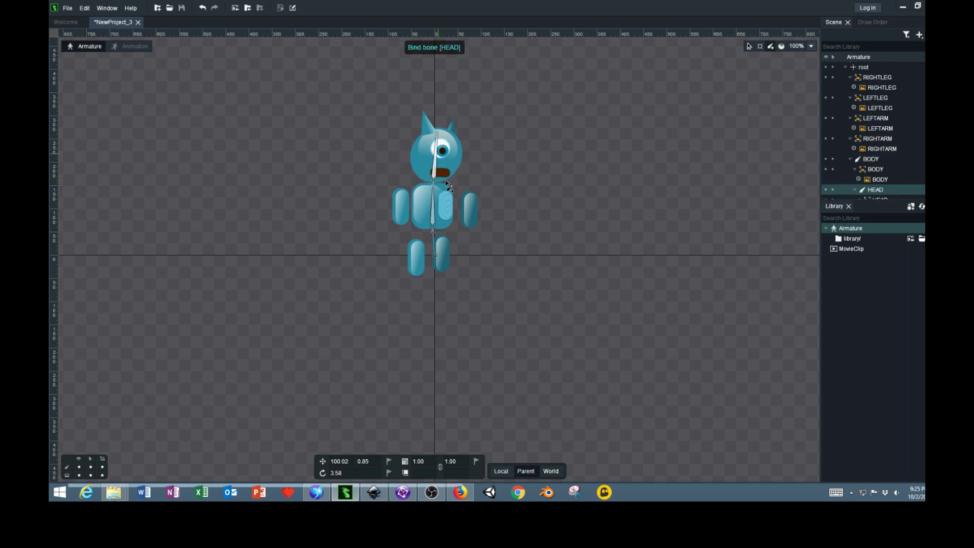
- Create a bone down the left arm and another down the right arm, each parented to the BODY bone and bound to its arm image
left_click(434, 221)
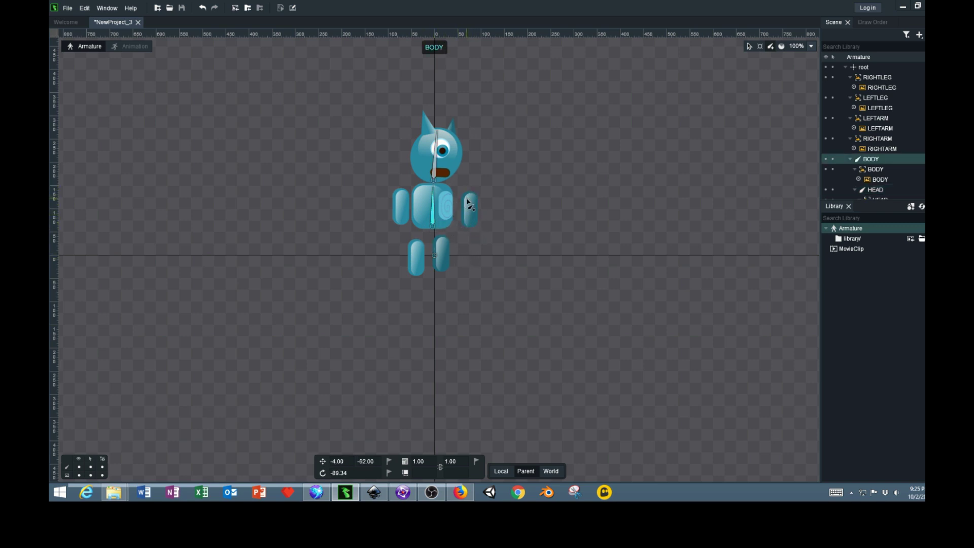
left_click_drag(468, 195, 470, 232)
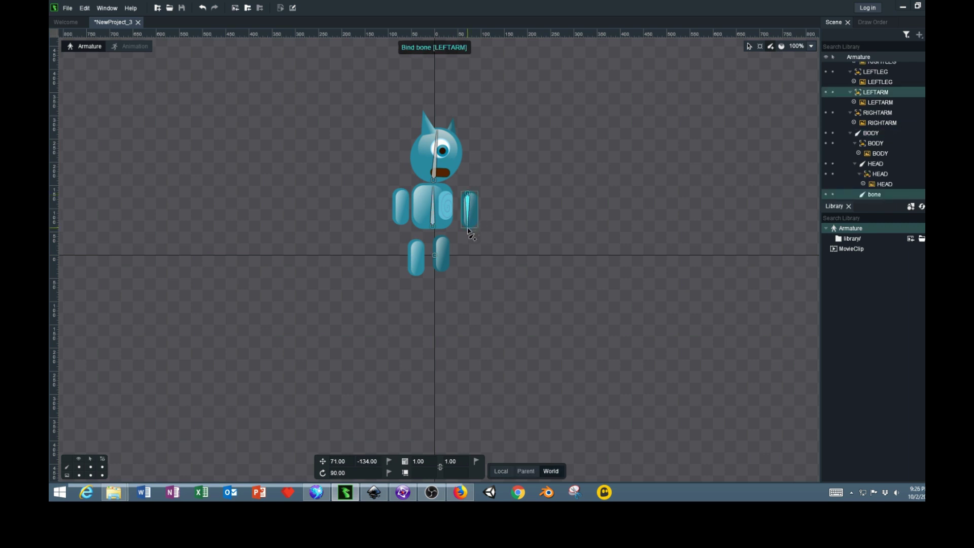
left_click_drag(468, 229, 468, 226)
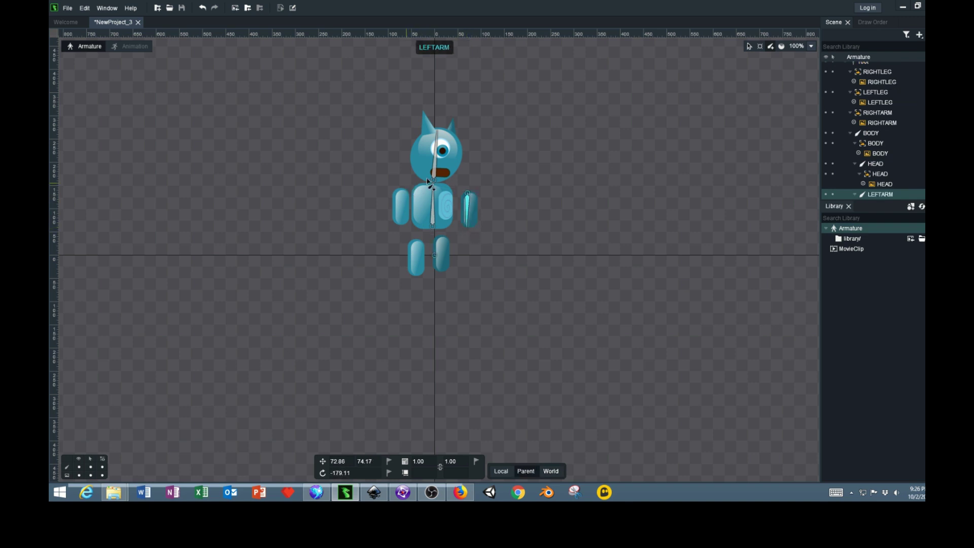
left_click(435, 207)
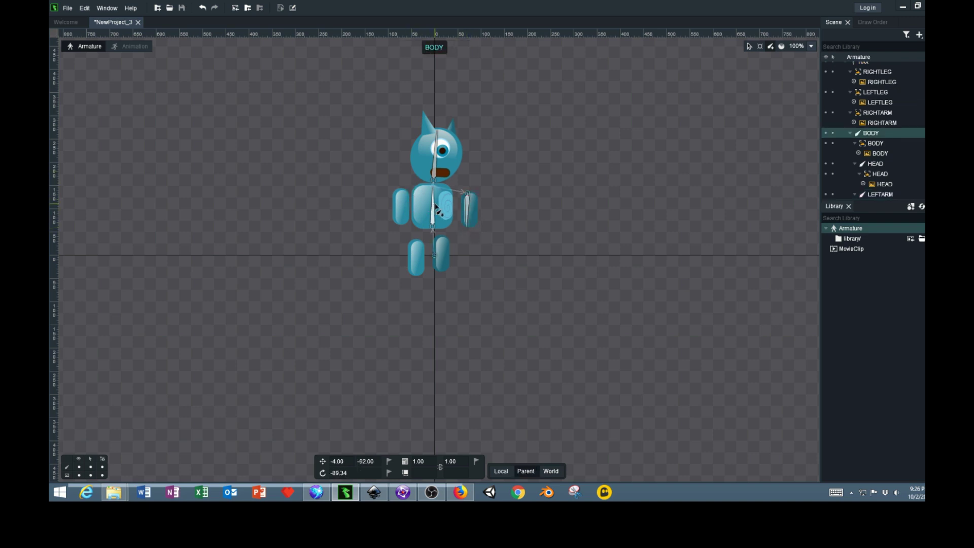
left_click(400, 192)
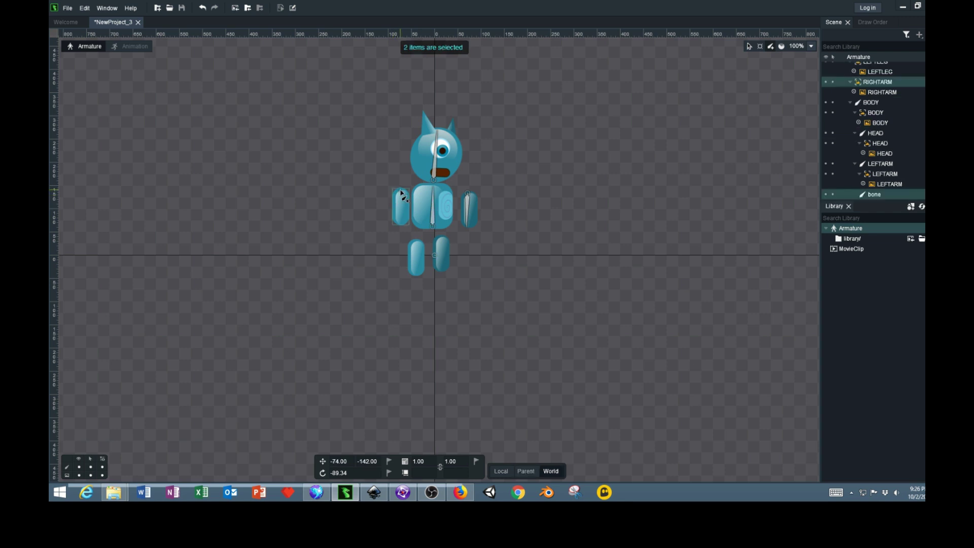
left_click_drag(401, 194, 399, 229)
- Create a bone down the left leg as a child of the BODY bone, bind it to LEFTLEG, and reselect the BODY bone
left_click(434, 217)
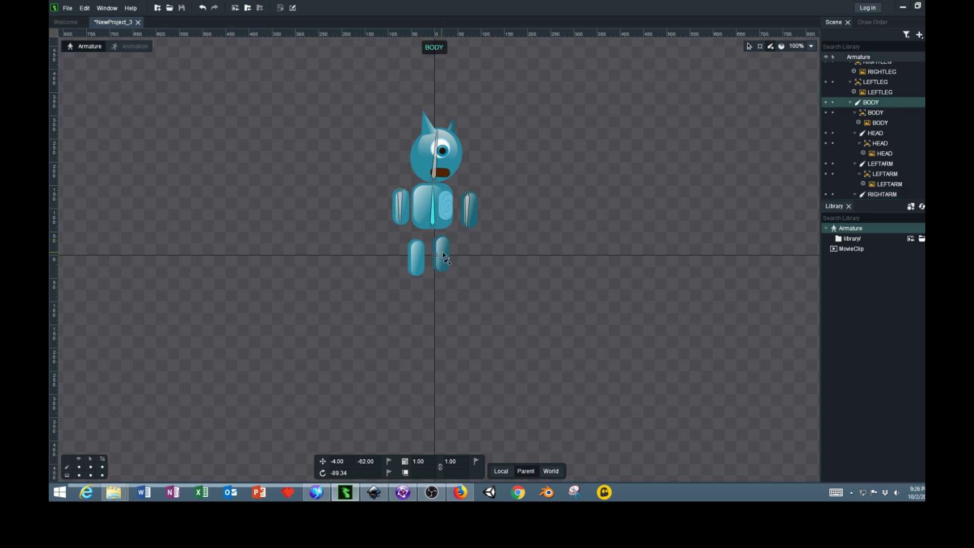
left_click_drag(441, 241, 441, 276)
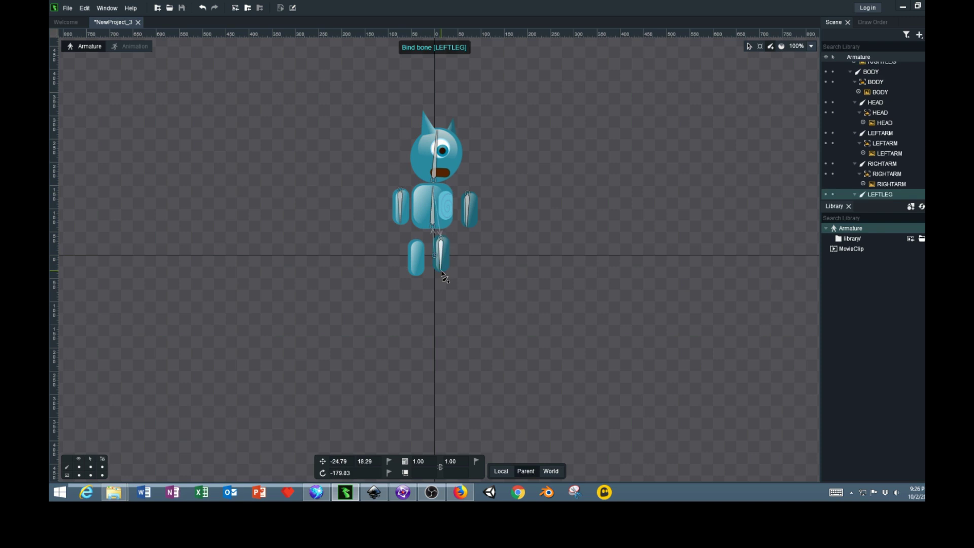
left_click(435, 218)
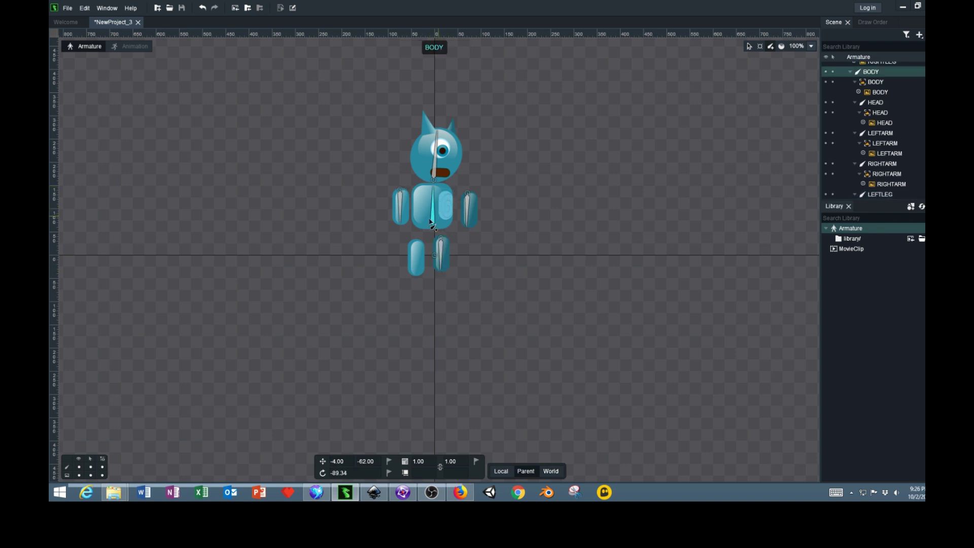
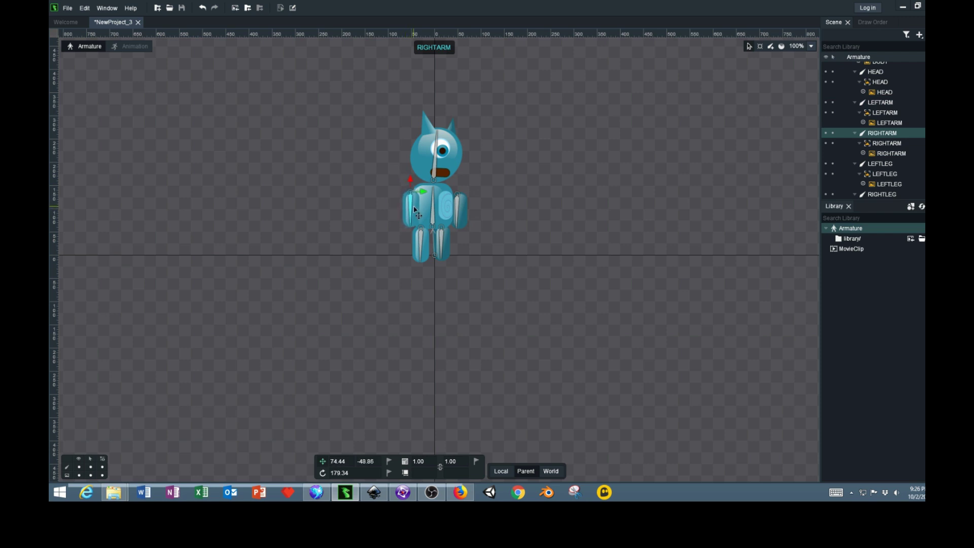
- Rotate the left arm bone outward to about 87.87° and raise the right arm bone to roughly horizontal on the other side
left_click(450, 199)
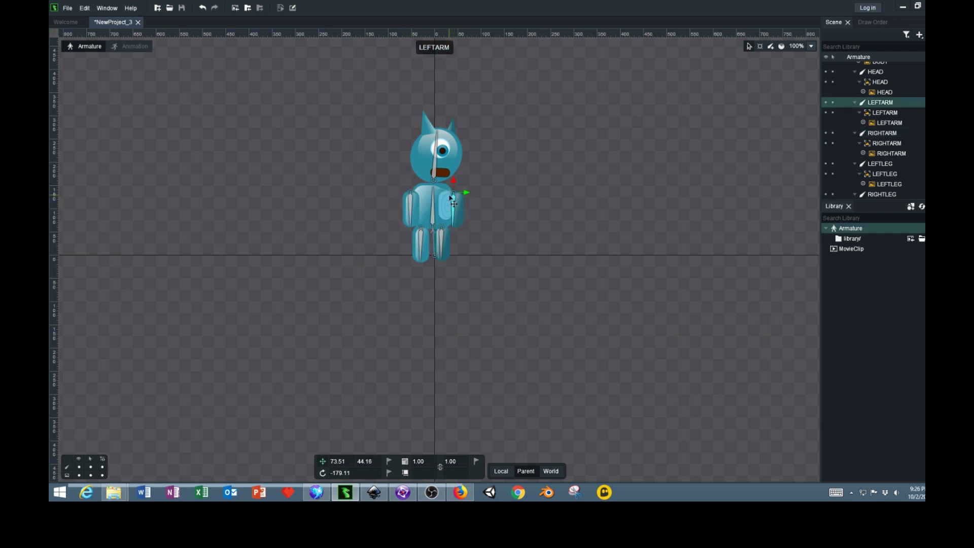
left_click(325, 473)
left_click_drag(462, 199, 485, 191)
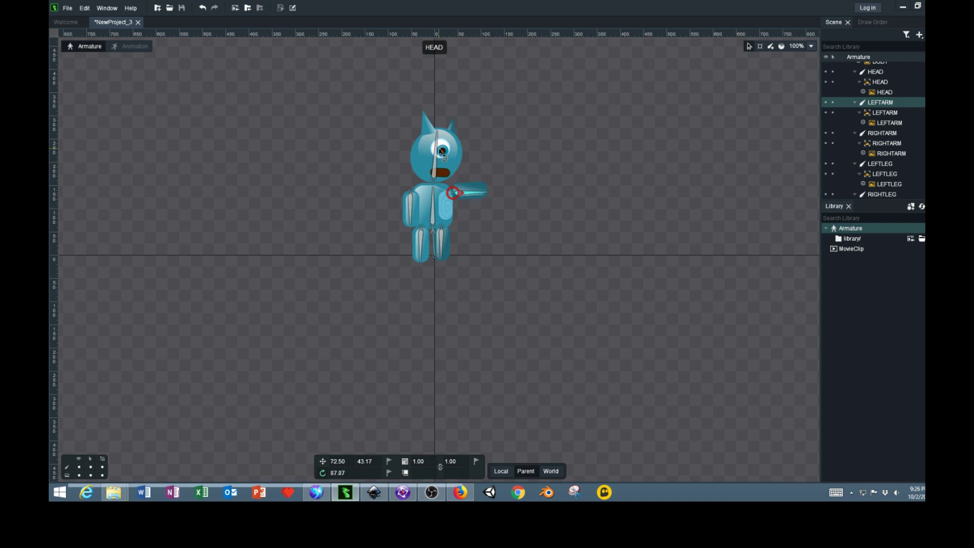
left_click(411, 202)
left_click_drag(415, 190, 419, 208)
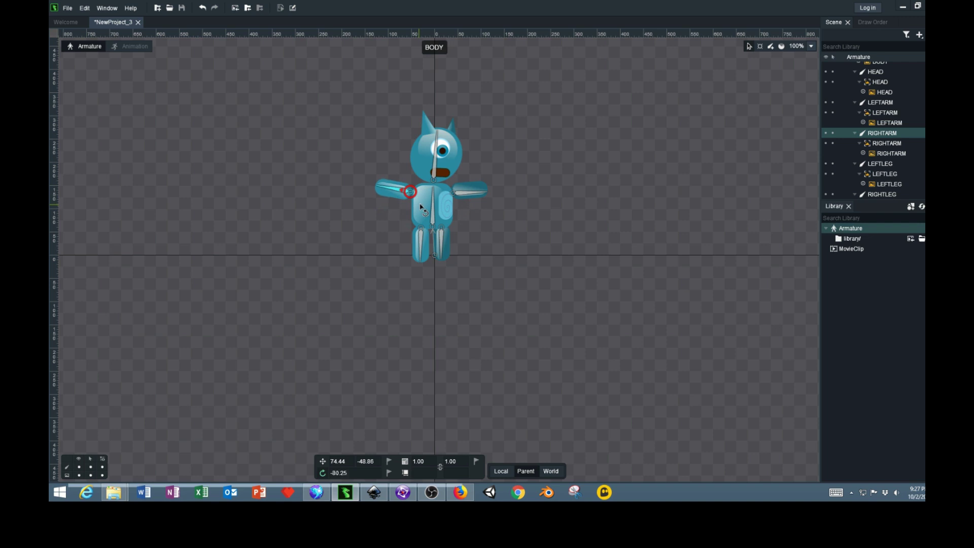
left_click(421, 238)
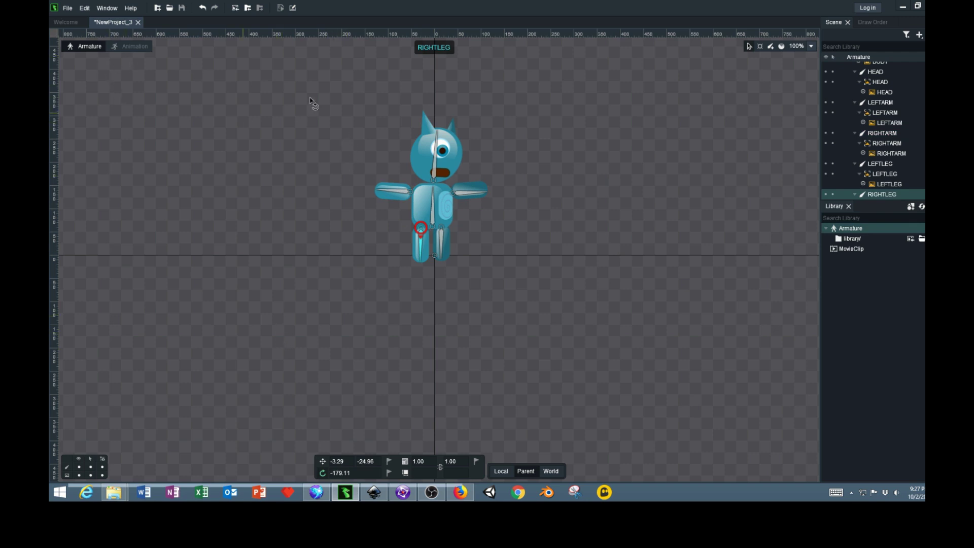
- In animation mode, key the LEFTLEG bone's rotation at about 131.55° on frame 0 and -179.13° on frame 16, and scrub back to the start
left_click(134, 46)
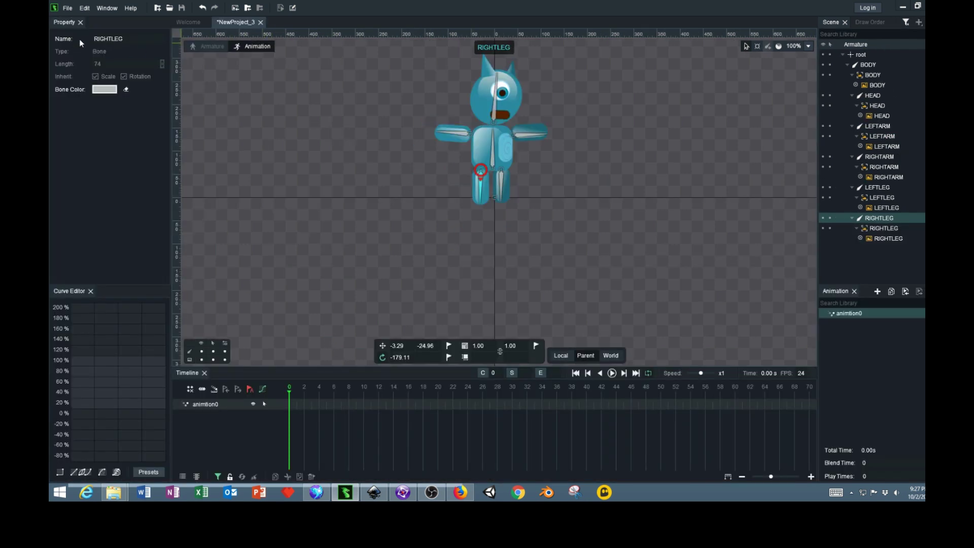
left_click(213, 46)
left_click(129, 46)
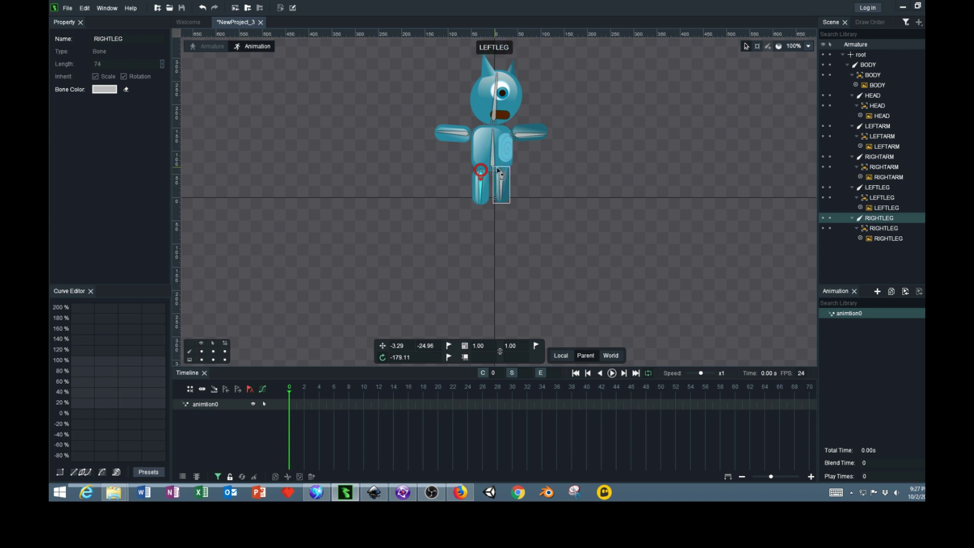
left_click_drag(498, 171, 521, 188)
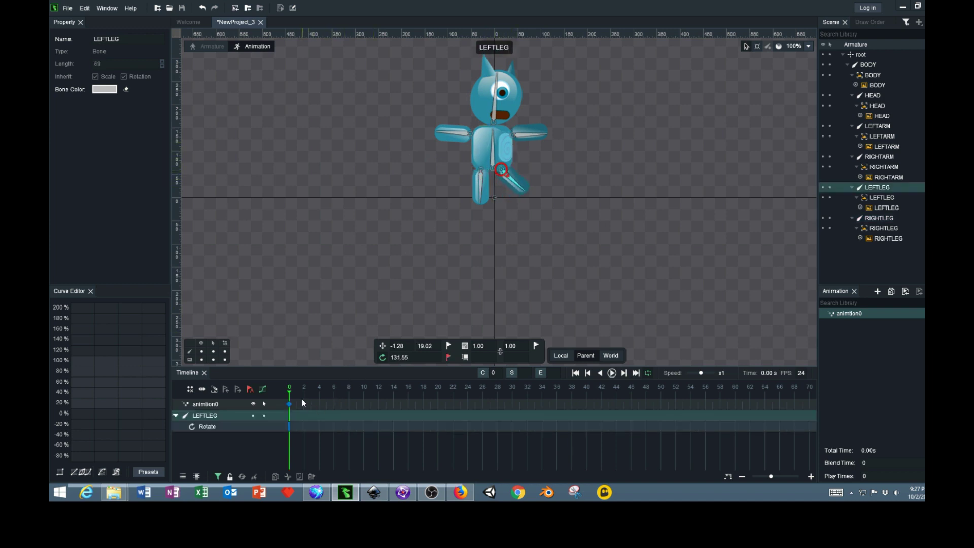
left_click_drag(339, 400, 406, 396)
left_click_drag(508, 177, 509, 191)
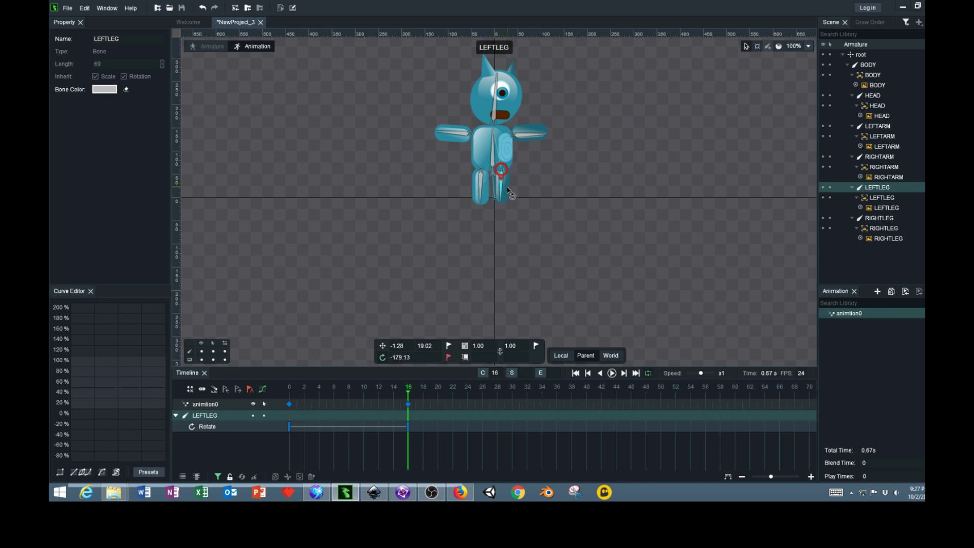
left_click_drag(410, 395, 150, 394)
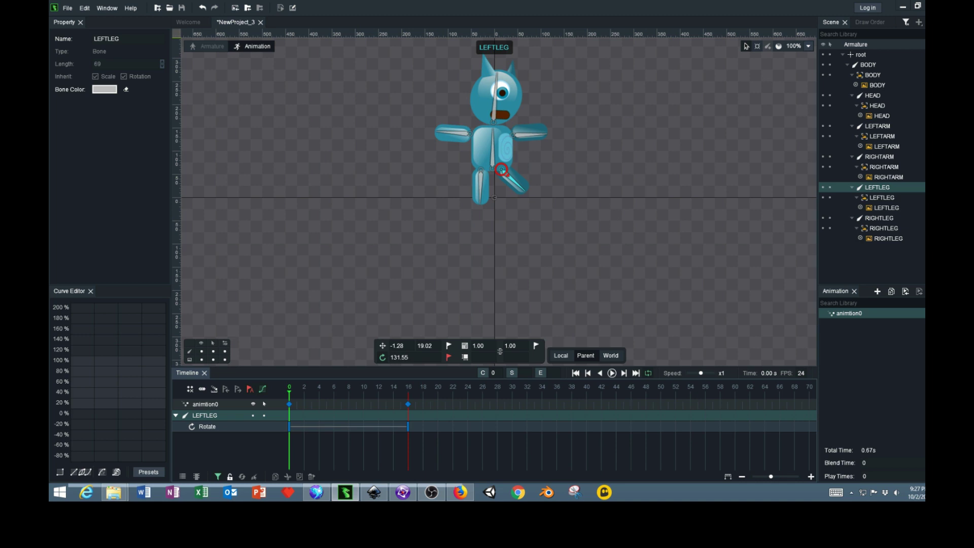
- Exit DragonBones without saving the changes to NewProject_3
key("alt+F4")
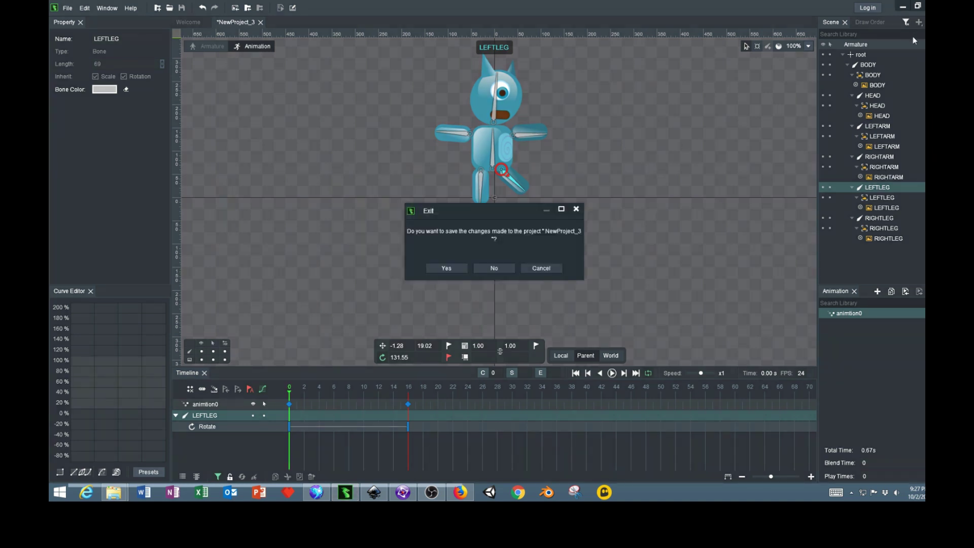
left_click(495, 270)
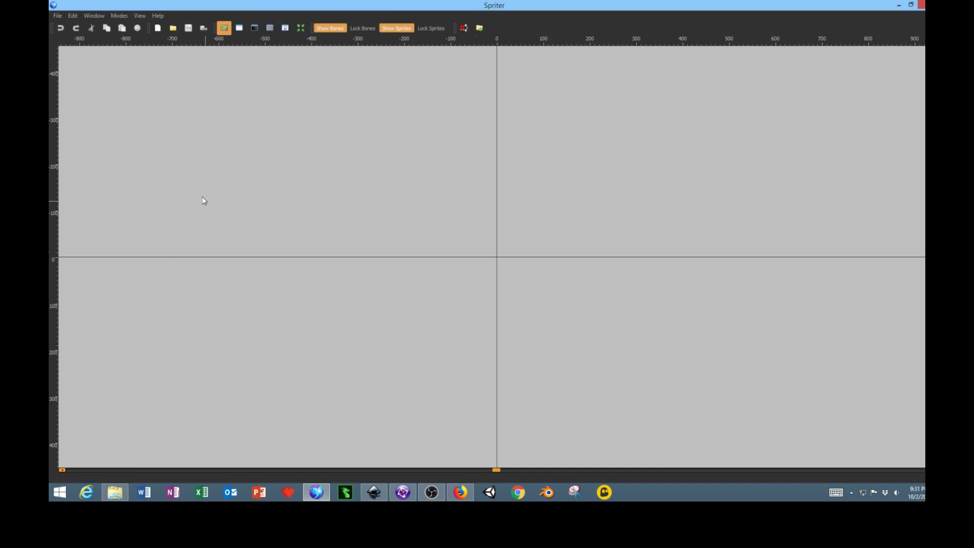
- Switch to Spriter and create a new project using the bot folder inside ART on Back_up_drive (G:) as its root
left_click(57, 16)
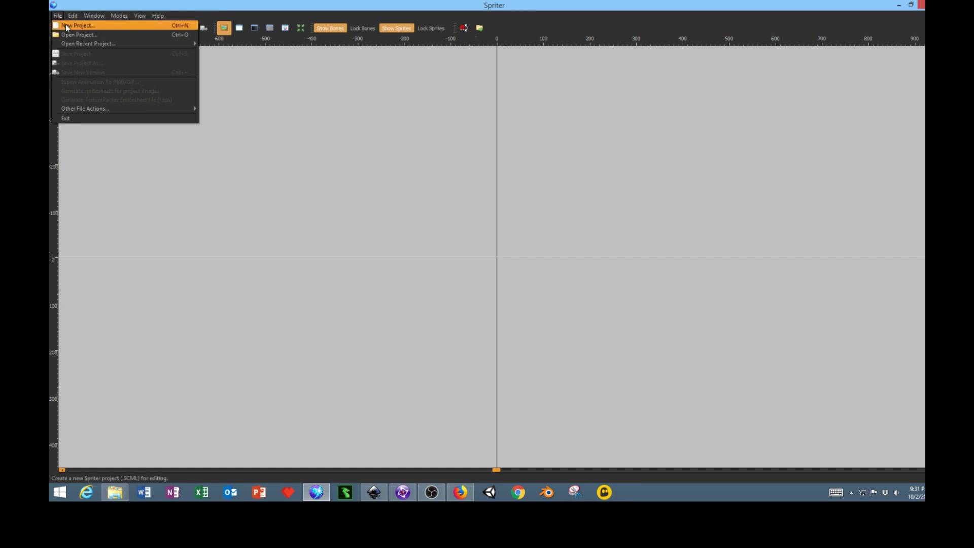
left_click(68, 28)
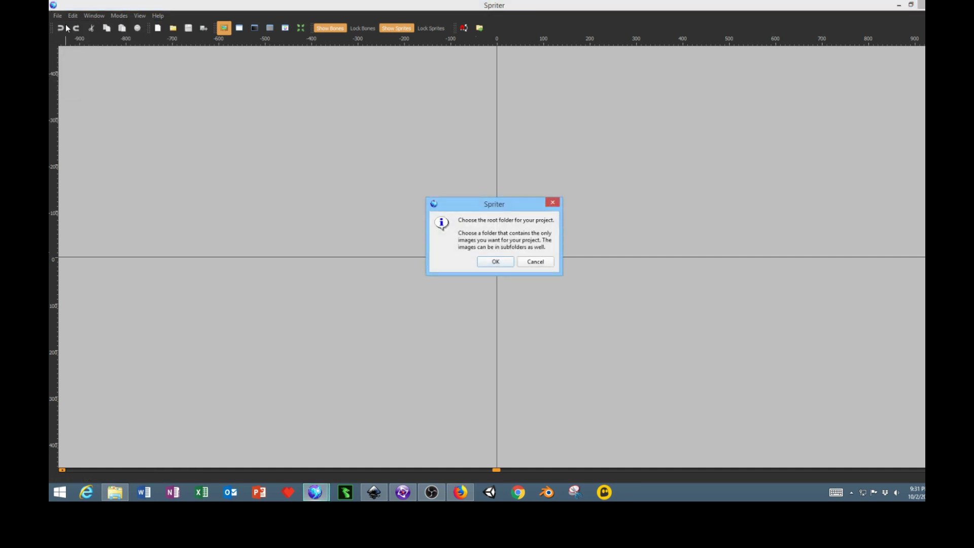
left_click(491, 263)
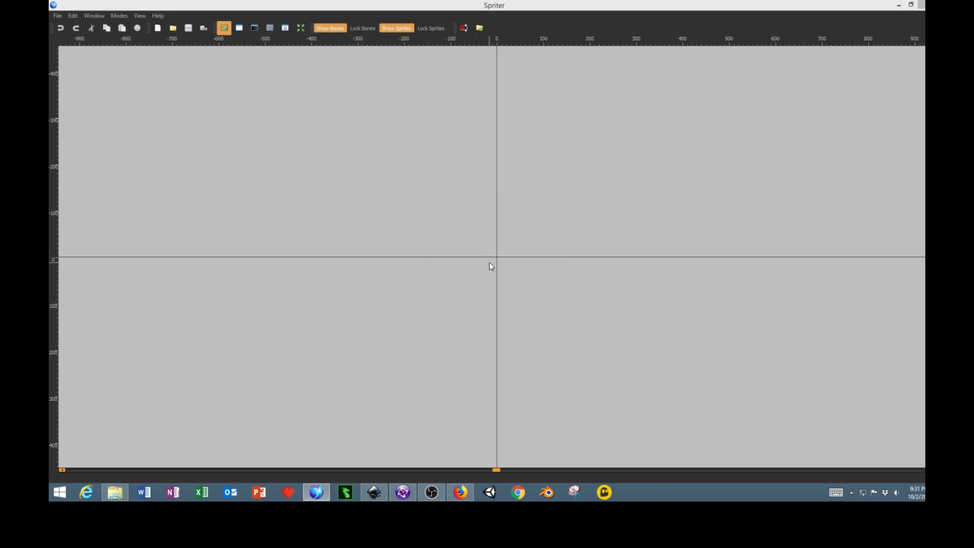
type("4")
scroll(122, 168, "down", 1)
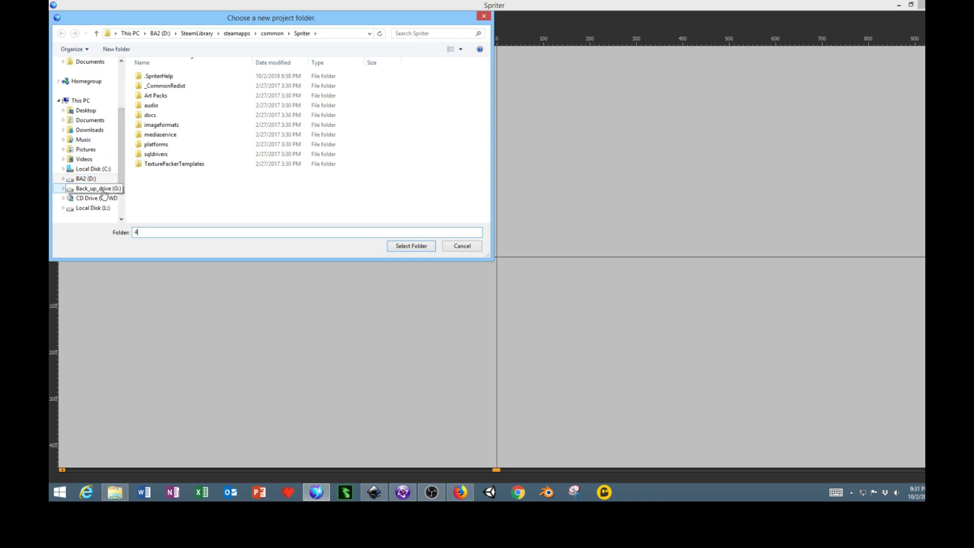
left_click(104, 190)
left_click(151, 106)
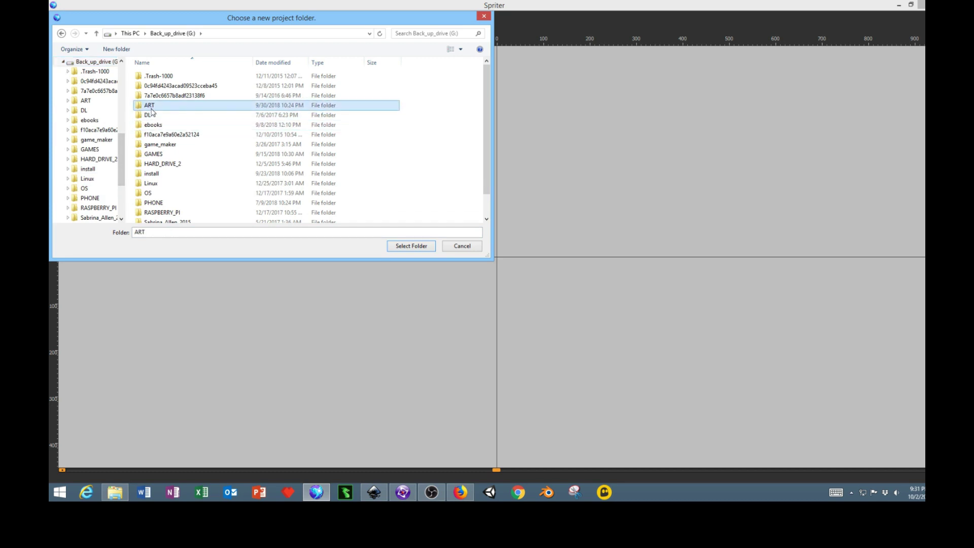
double_click(150, 106)
left_click(306, 94)
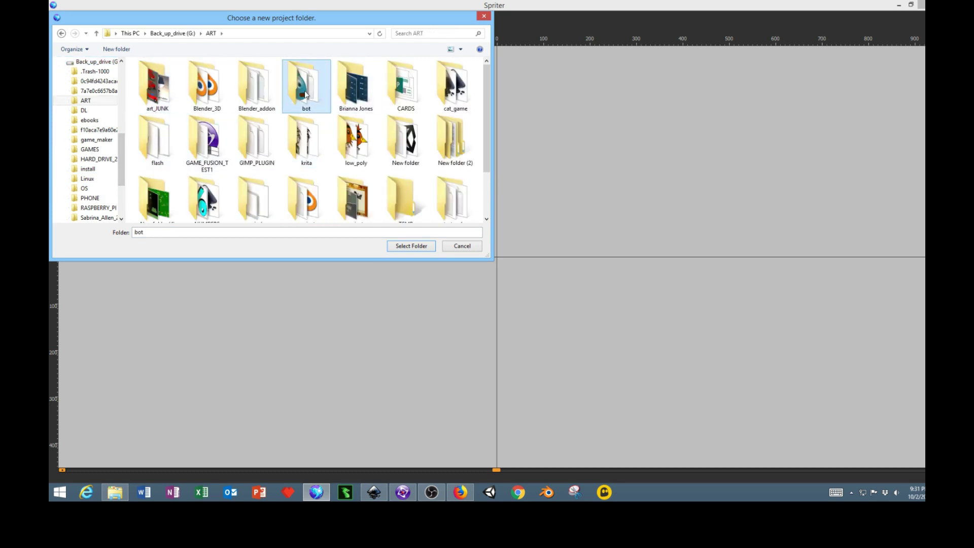
double_click(306, 94)
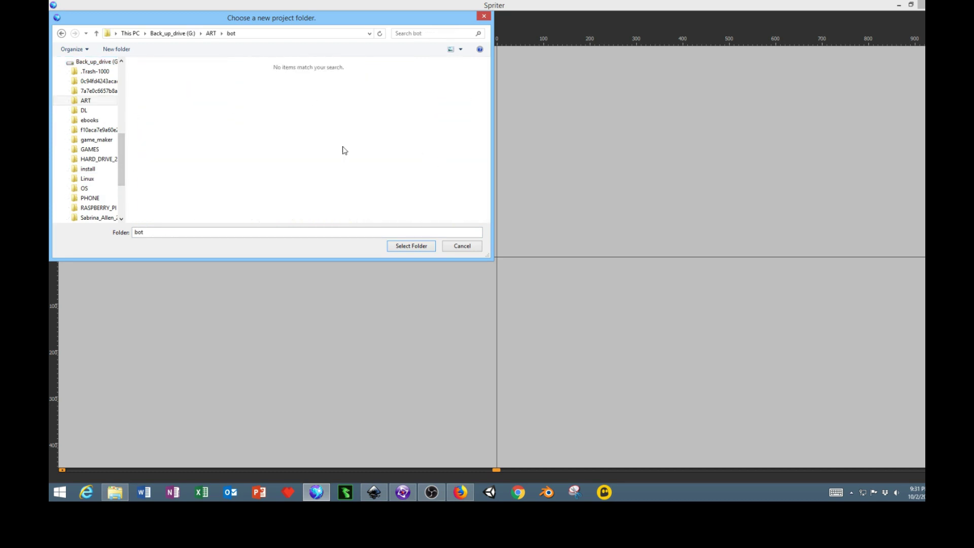
left_click(421, 248)
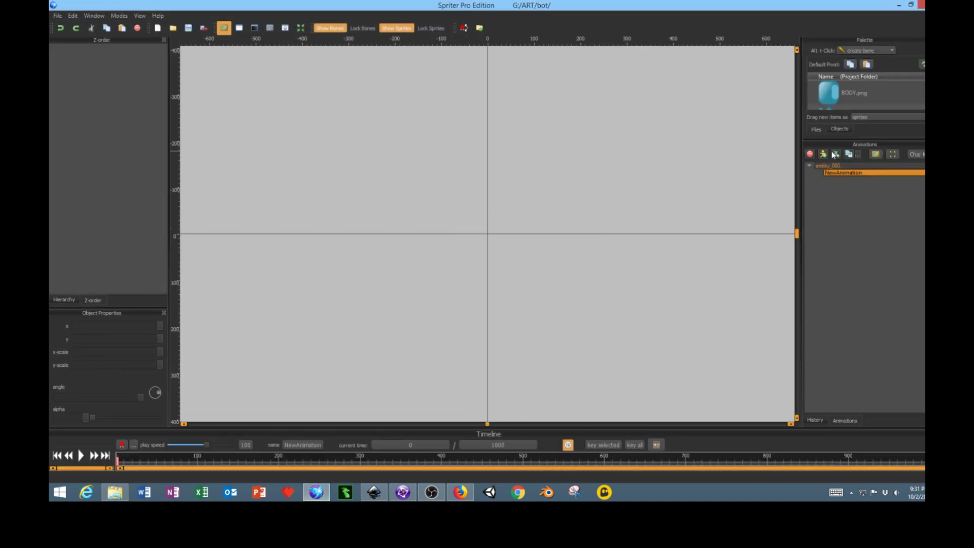
- Enlarge the image list and place LEFTARM at about (34, -123), LEFTLEG at about (35, 0) and BODY at about (-83, -97)
left_click_drag(868, 139, 869, 278)
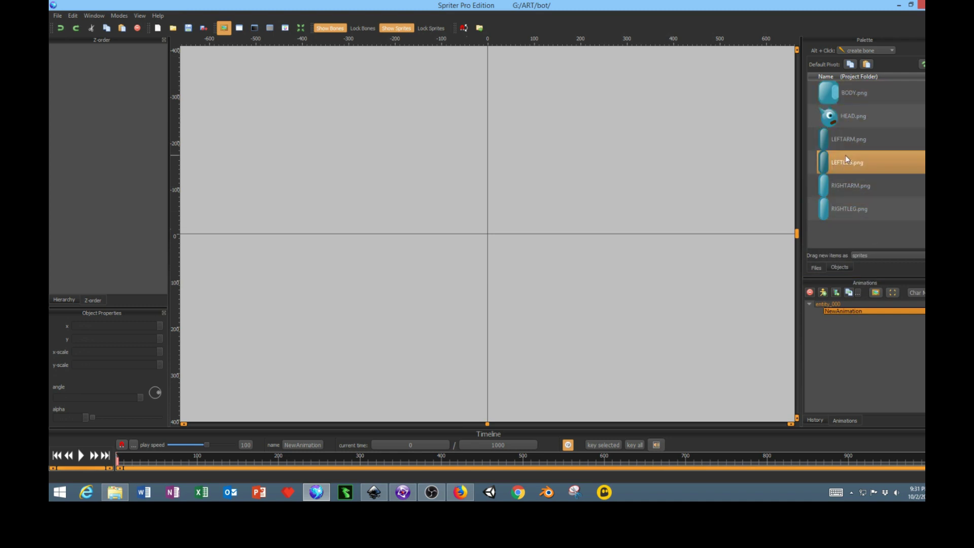
left_click_drag(848, 136, 504, 176)
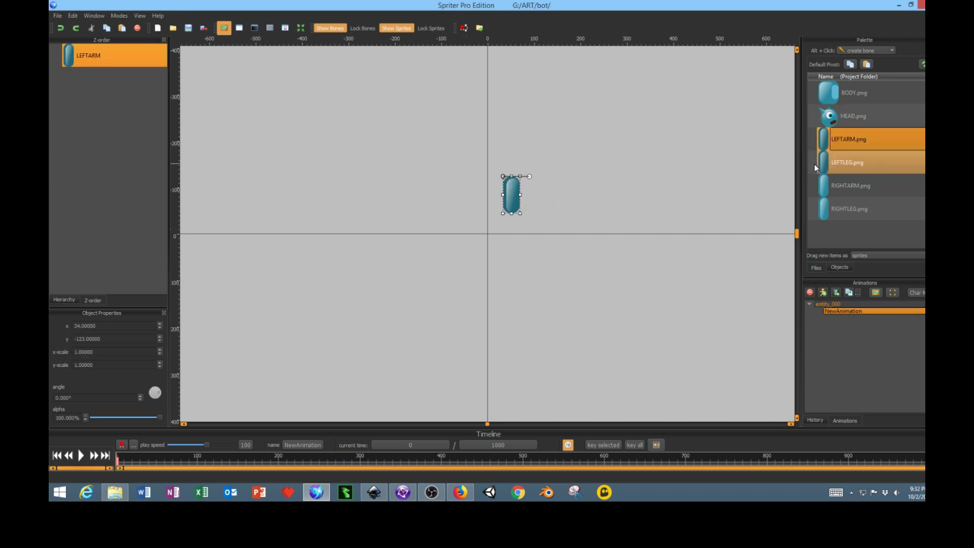
left_click_drag(859, 171, 504, 233)
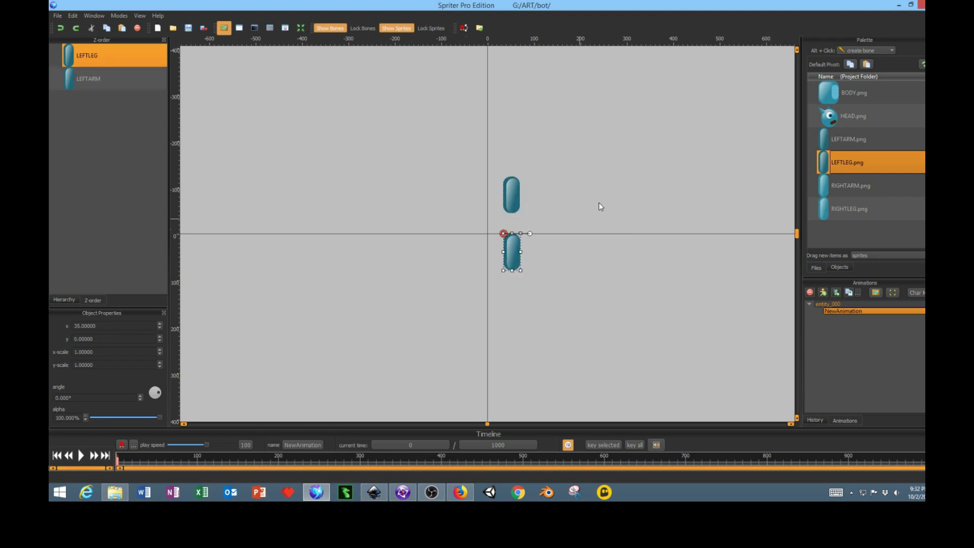
left_click_drag(846, 98, 449, 188)
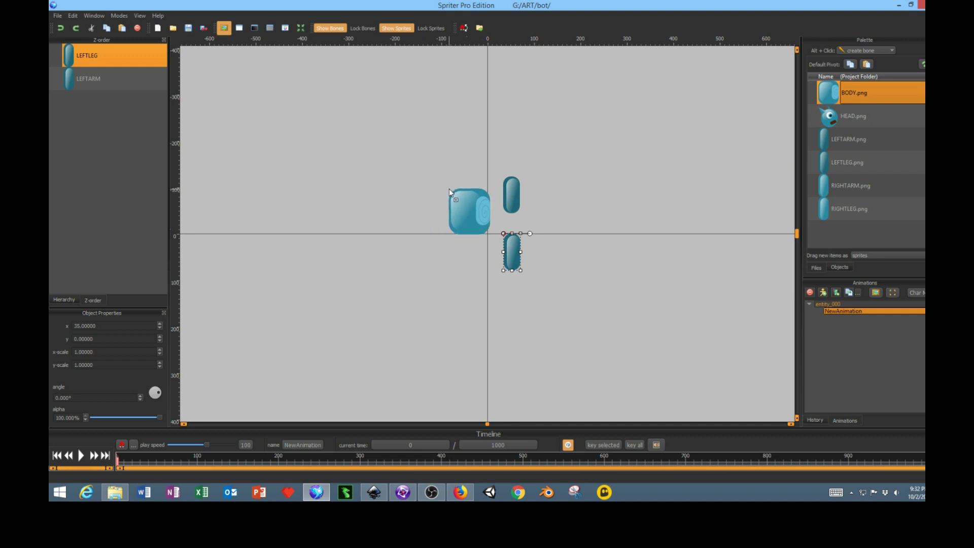
- Place RIGHTARM beside the body, RIGHTLEG at about (-131, 27), and HEAD directly above the body
left_click(834, 118)
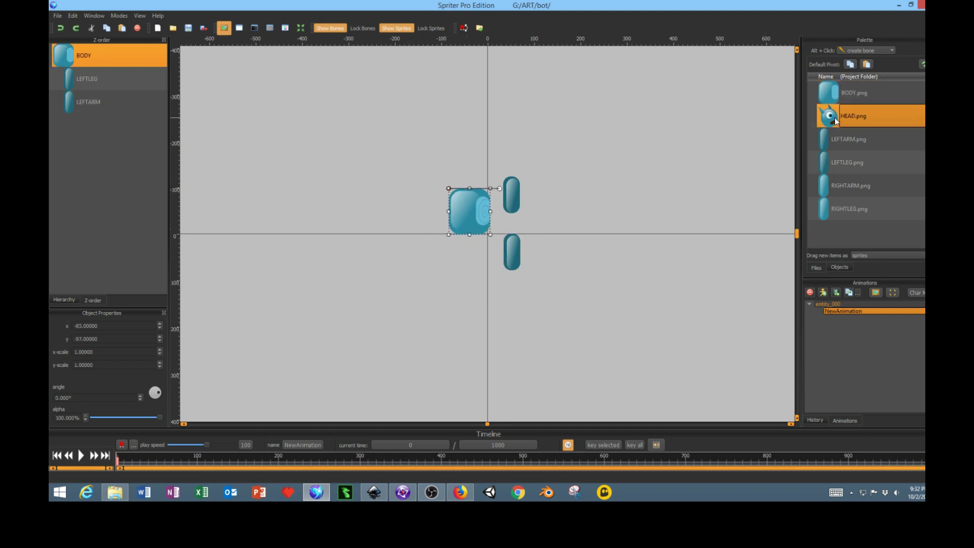
left_click_drag(832, 186, 409, 175)
left_click(822, 210)
left_click_drag(822, 211, 428, 247)
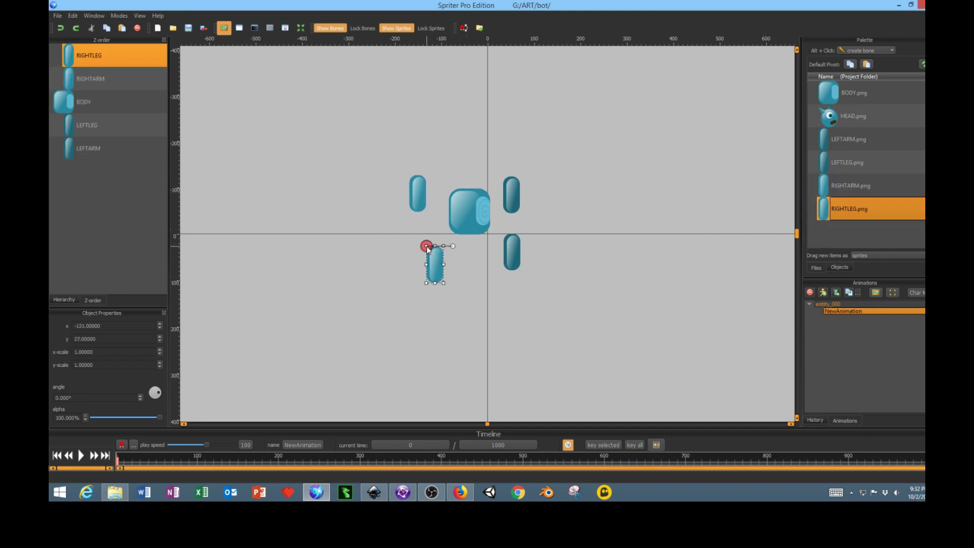
left_click_drag(831, 121, 431, 111)
left_click_drag(472, 155, 474, 162)
- Move RIGHTARM to about (-127, -92), and turn both arms horizontal beside the body, with RIGHTARM at about 269°
left_click_drag(418, 198, 437, 211)
left_click_drag(515, 196, 493, 142)
left_click(437, 206)
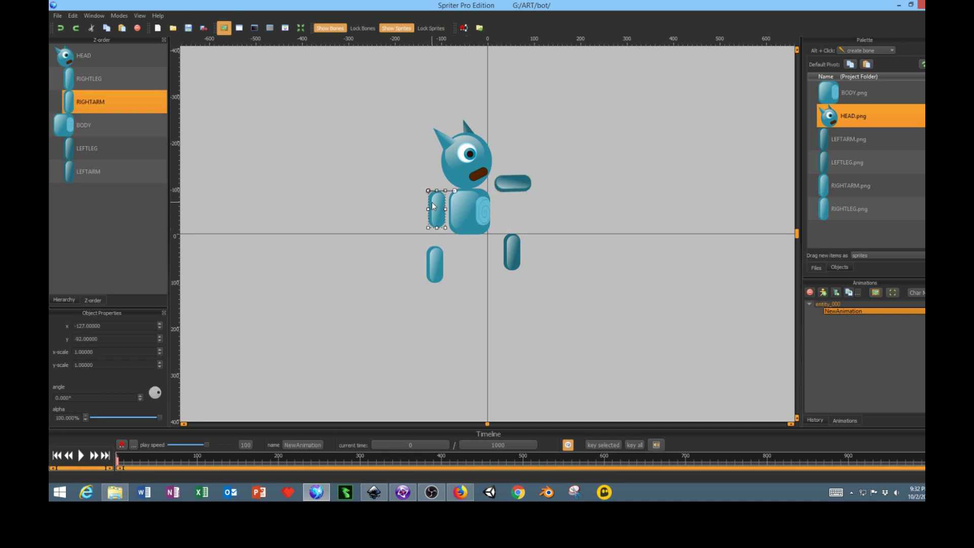
left_click_drag(457, 190, 428, 218)
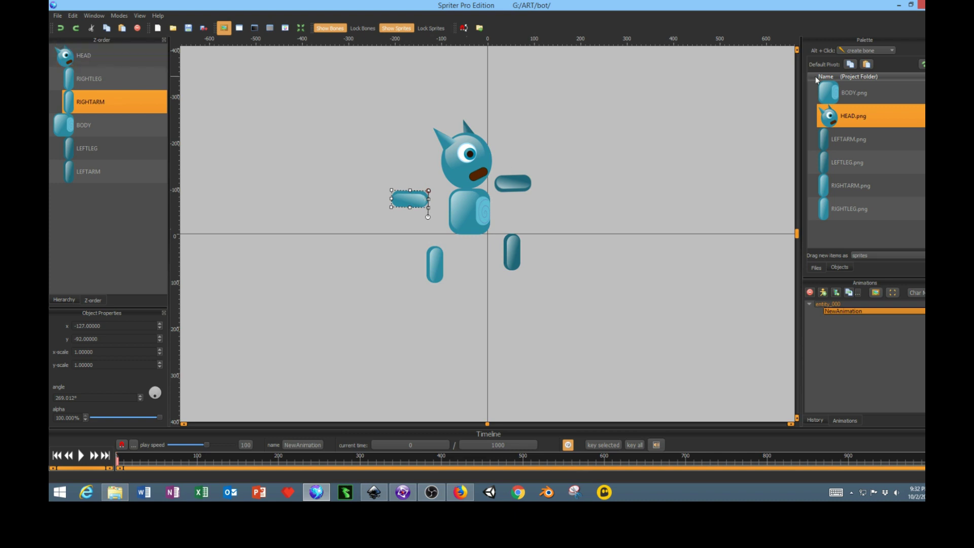
- Set the default pivot of LEFTARM.png and LEFTLEG.png to the top centre, with pivot x 0.5 and pivot y 0
double_click(856, 138)
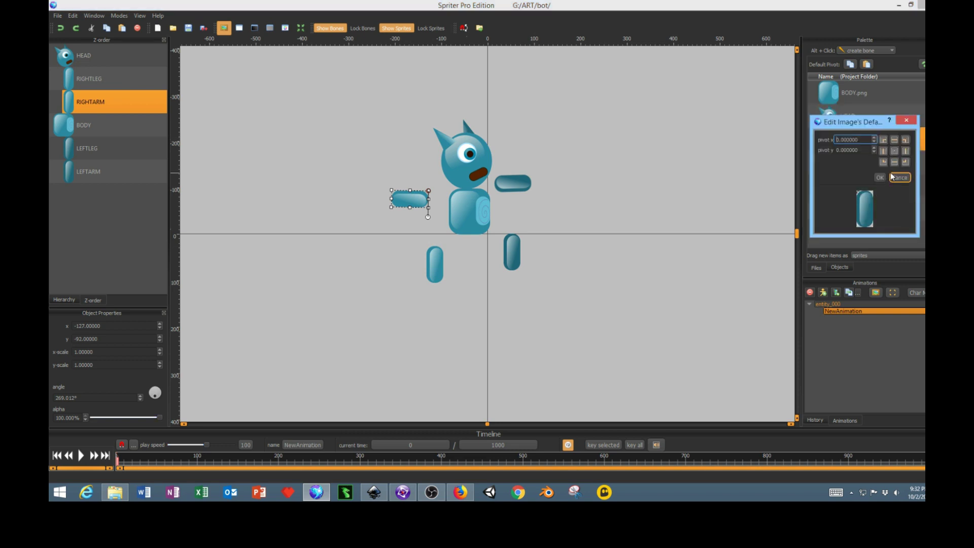
left_click(895, 140)
left_click(880, 177)
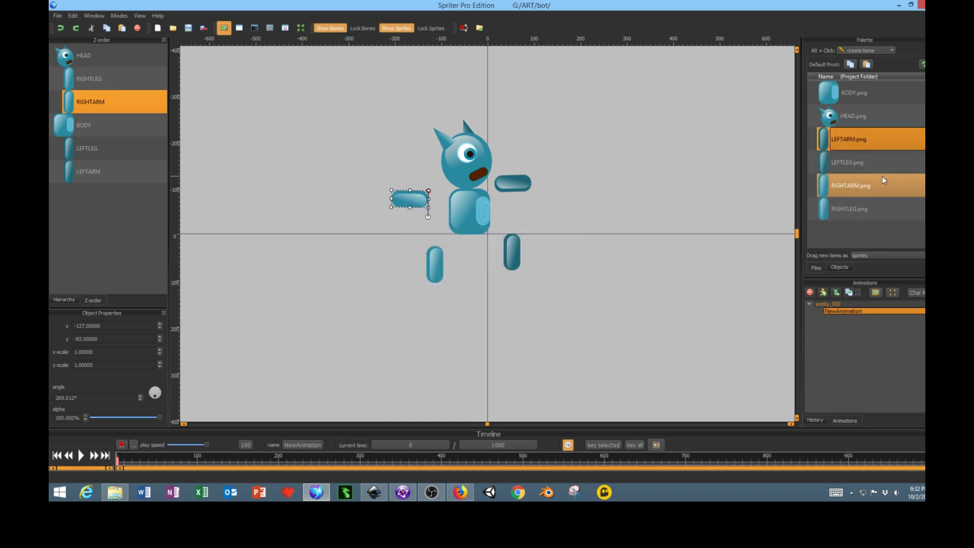
double_click(834, 166)
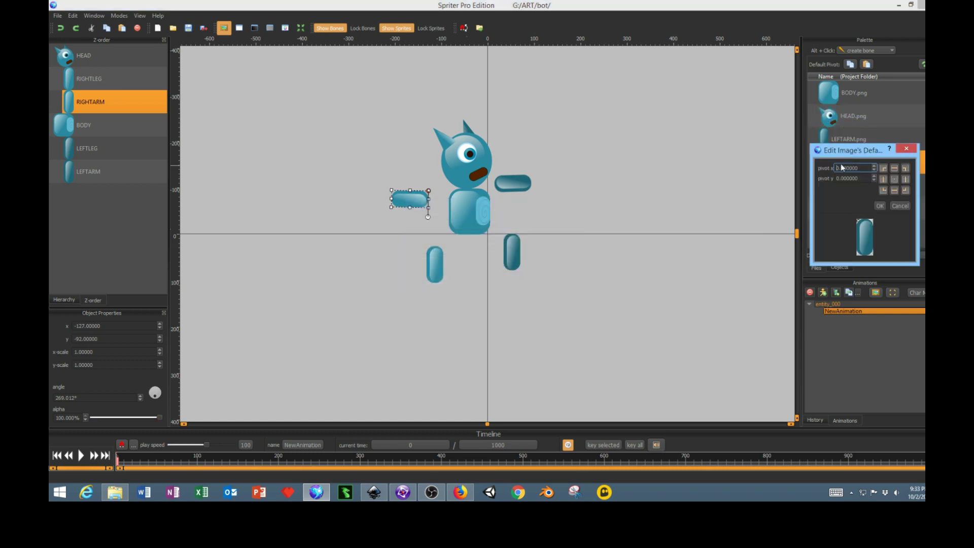
left_click(895, 168)
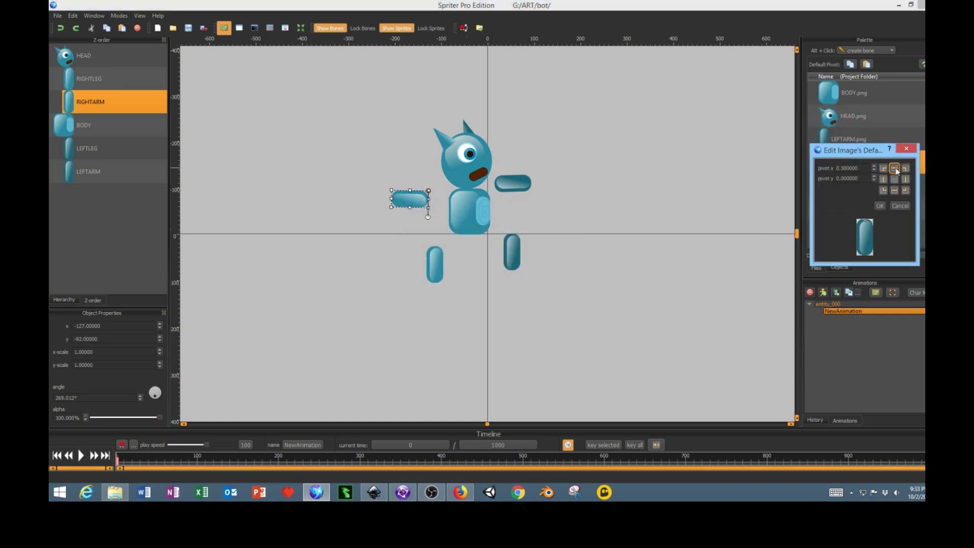
left_click(884, 204)
- Set the default pivot of RIGHTARM.png and RIGHTLEG.png to the top centre, with pivot x 0.5 and pivot y 0
double_click(863, 197)
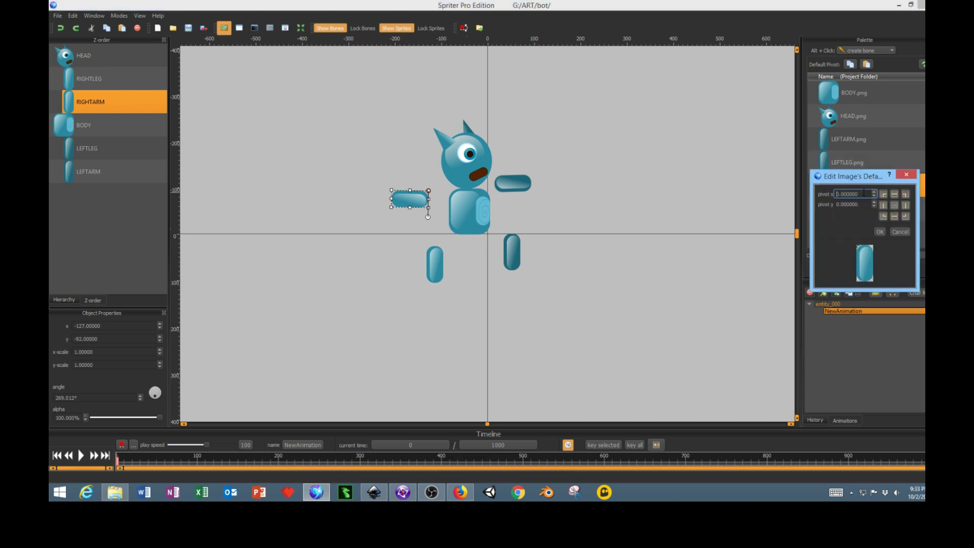
left_click(894, 195)
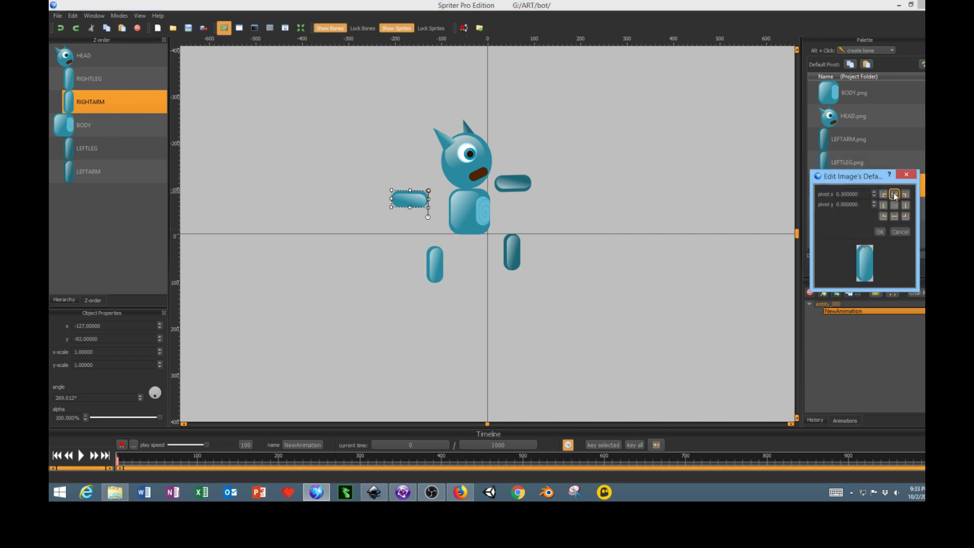
left_click(879, 231)
double_click(842, 214)
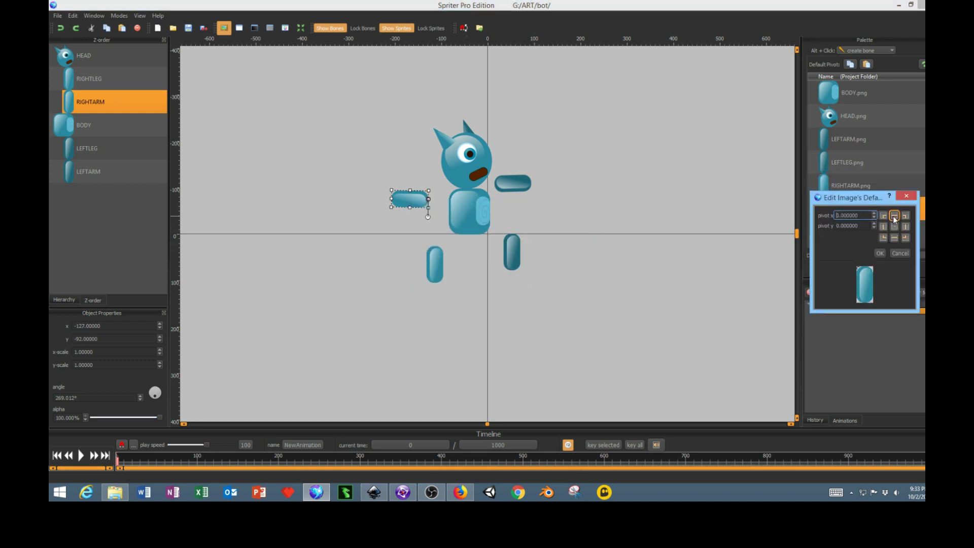
left_click(894, 215)
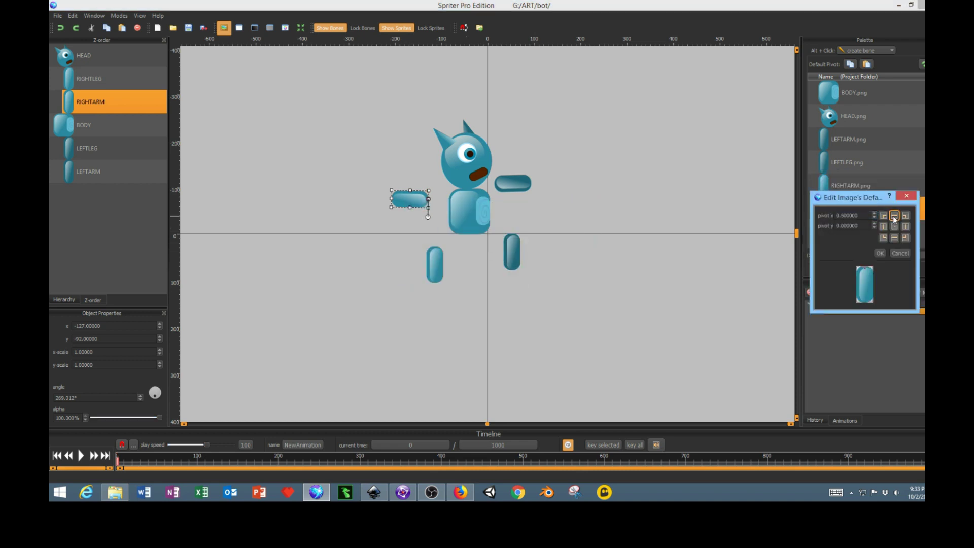
left_click(879, 252)
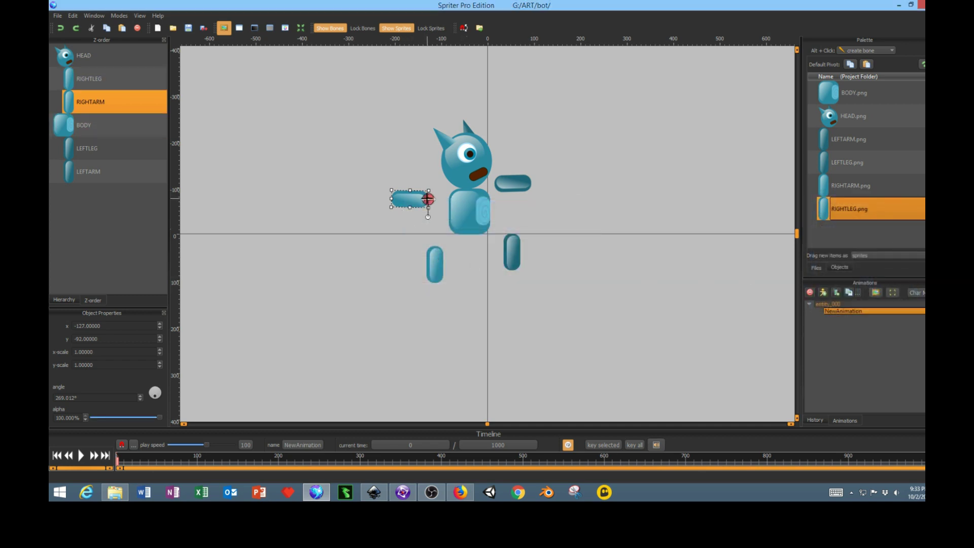
- Centre RIGHTARM's pivot on its inner end, turn the arm to about 269° and attach it to the body at about (-80, -74)
left_click_drag(428, 218, 406, 226)
left_click_drag(444, 232, 430, 237)
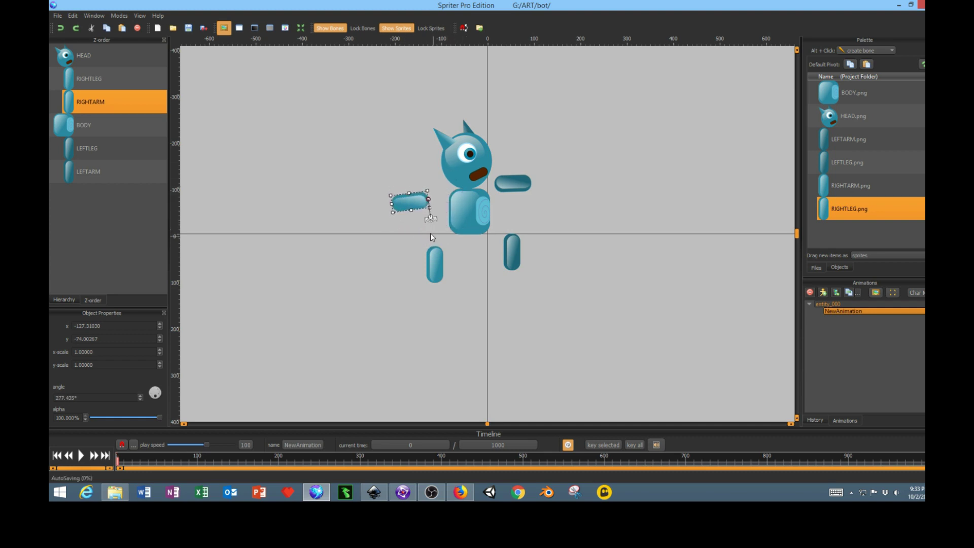
left_click_drag(438, 227, 441, 202)
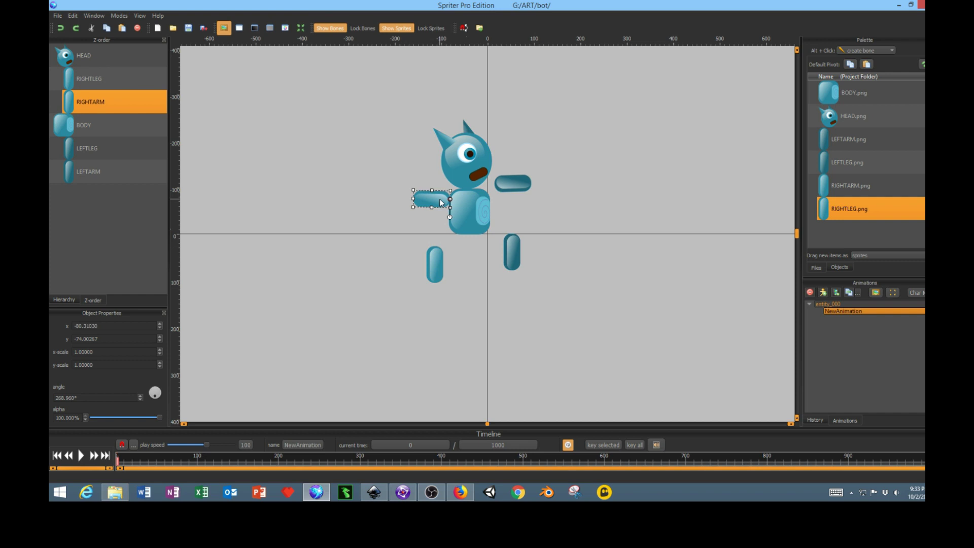
- Attach LEFTARM to the body at about (2, -72) and place both legs directly beneath the body, LEFTLEG at about (-10, -1)
left_click_drag(515, 179, 508, 199)
left_click(440, 268)
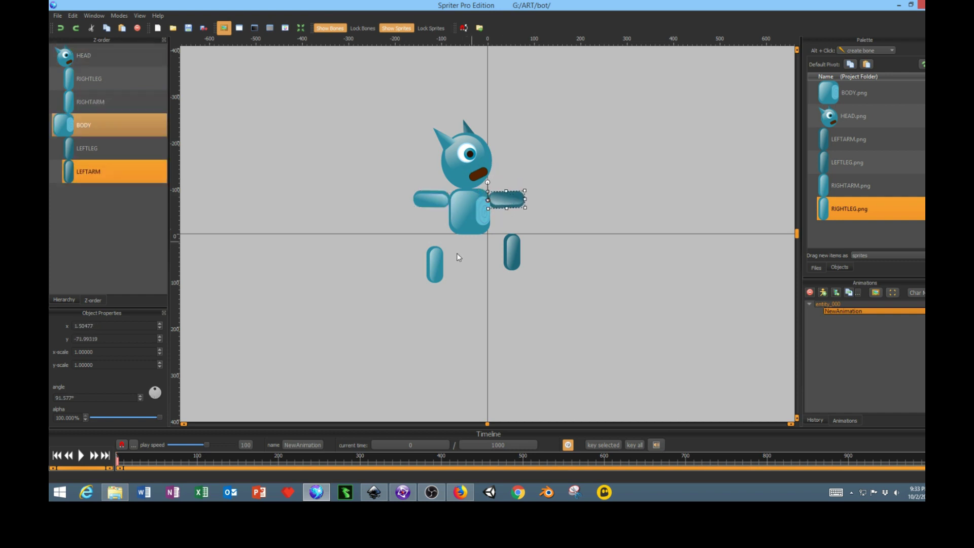
left_click_drag(442, 270, 481, 251)
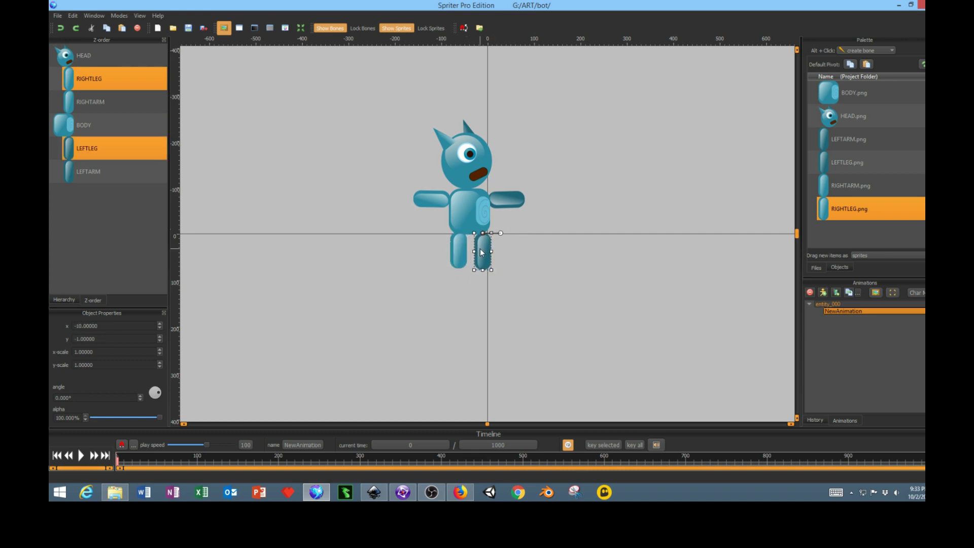
- Examine the pivot points of the head, both arms and the left leg by selecting each part
left_click(465, 152)
left_click(504, 193)
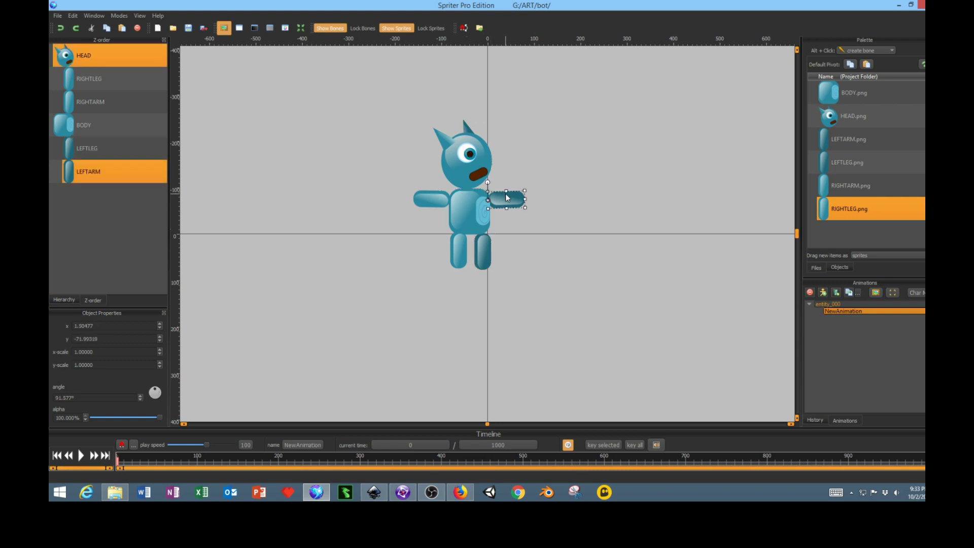
left_click(584, 211)
left_click(506, 196)
left_click(656, 210)
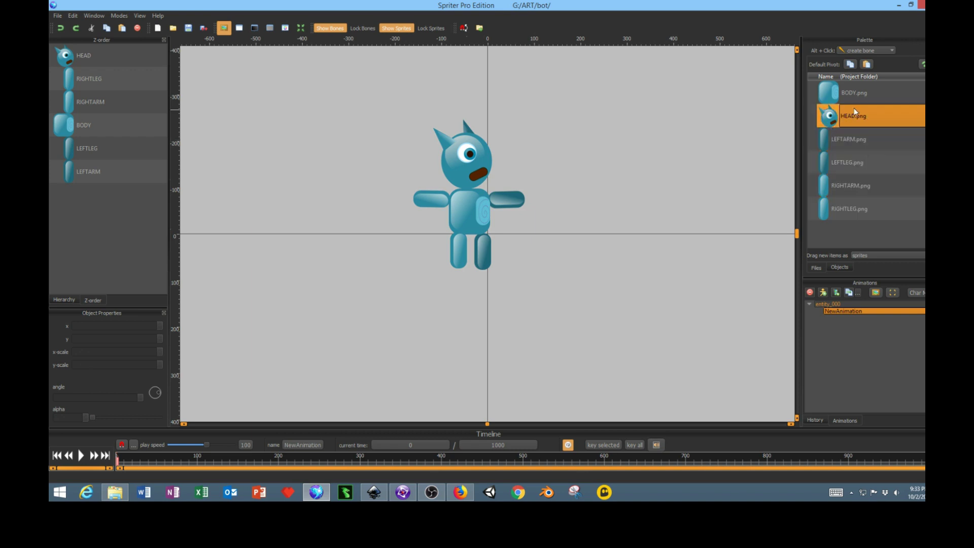
left_click(503, 202)
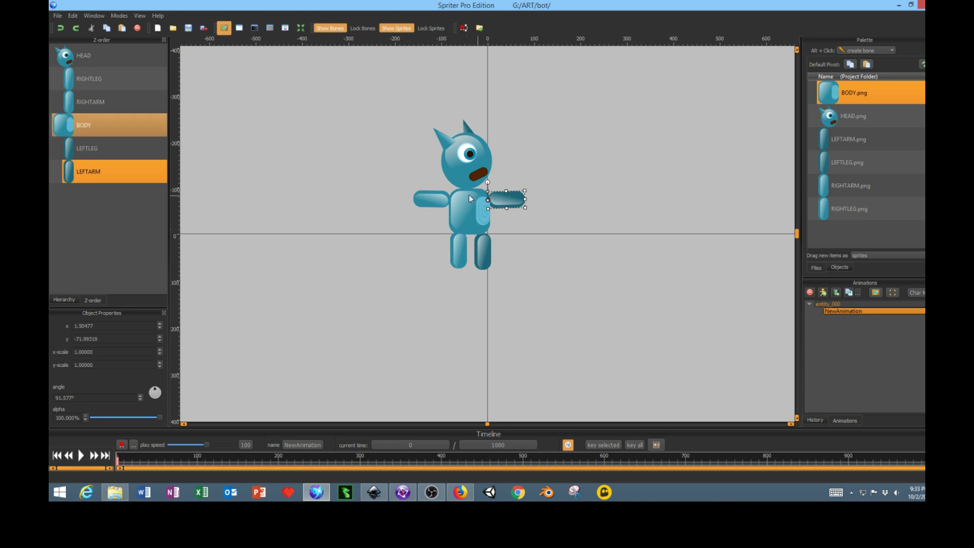
left_click(433, 202)
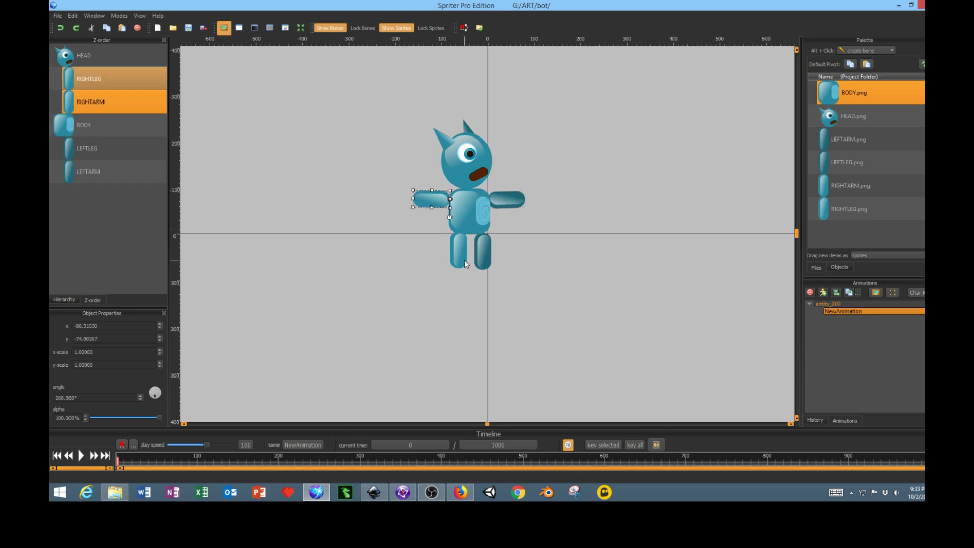
left_click(485, 248)
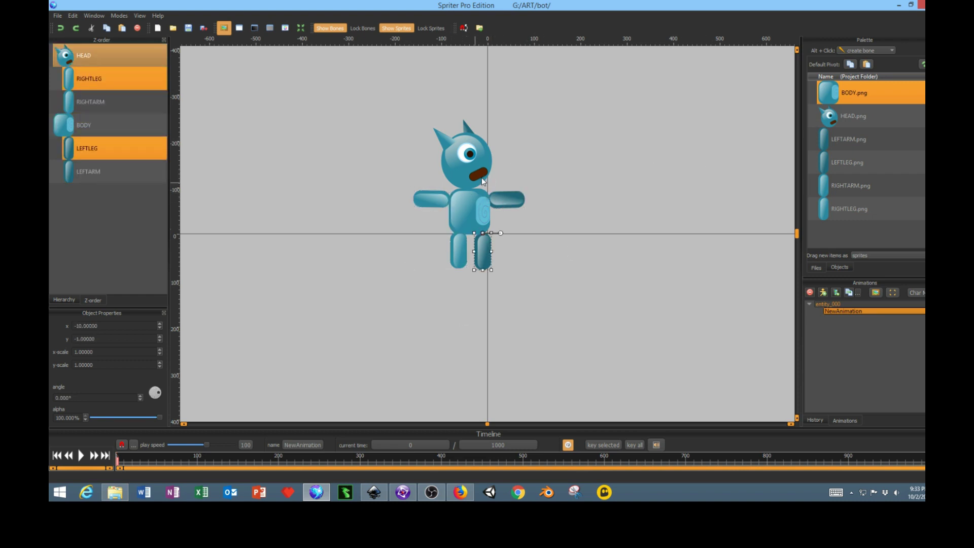
- Move HEAD's pivot to its base at the neck and rotate the head to about 336° so it faces upright
left_click(491, 146)
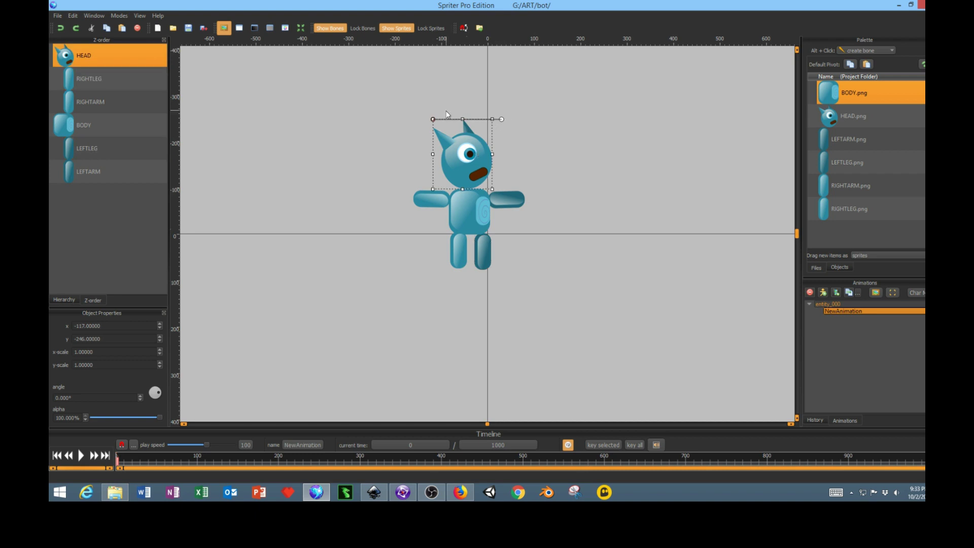
left_click_drag(433, 119, 480, 183)
left_click_drag(501, 184, 483, 163)
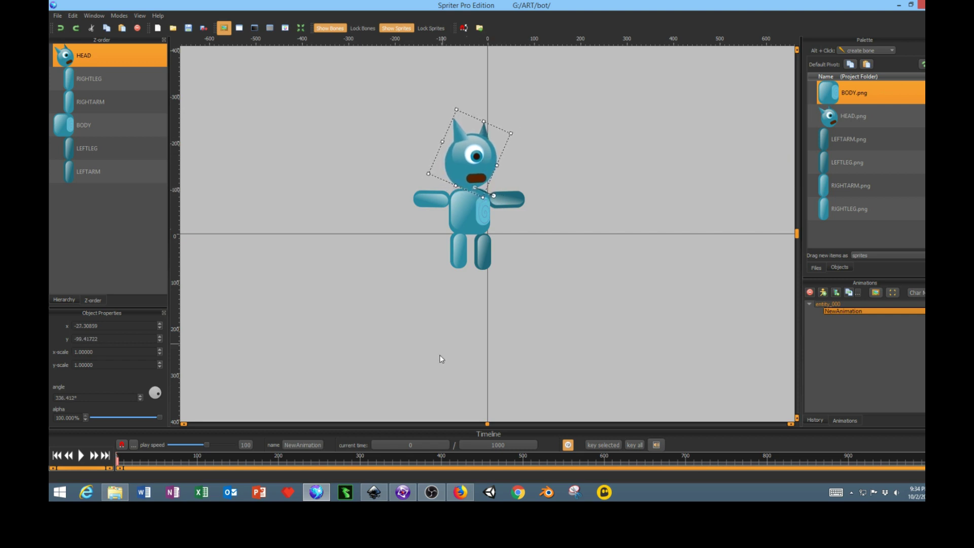
left_click(444, 281)
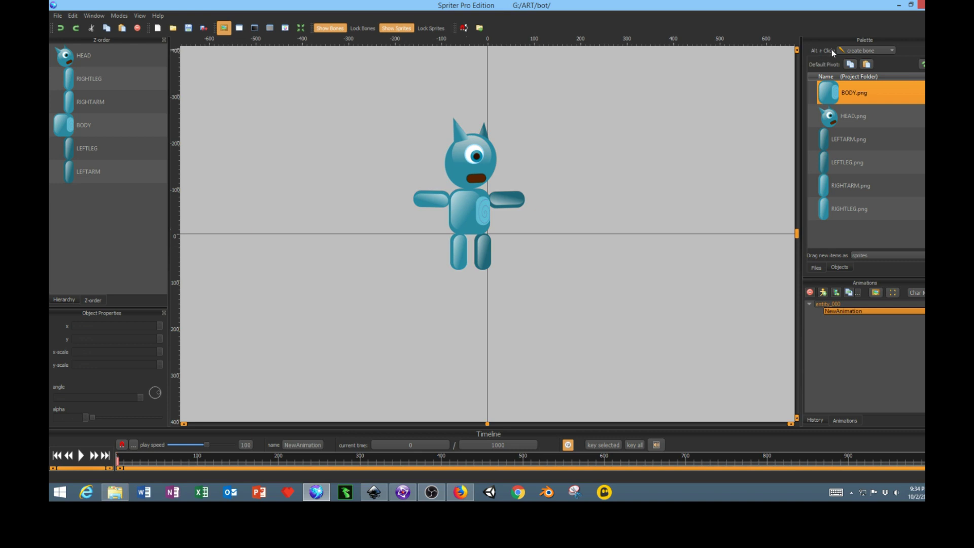
- Create a body bone running upward from about (-38, -4) to the neck, and a head bone upward from about (-40, -91)
left_click(452, 165)
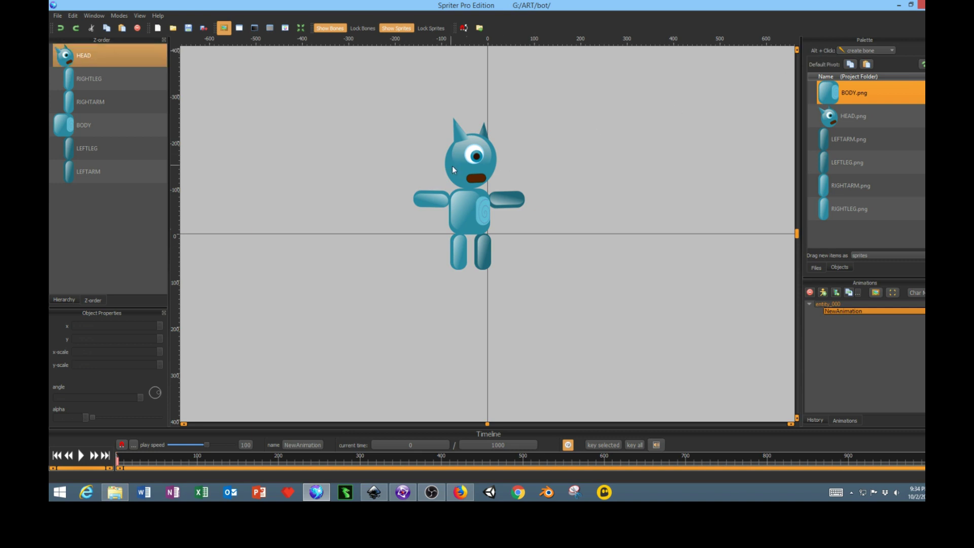
left_click(476, 196)
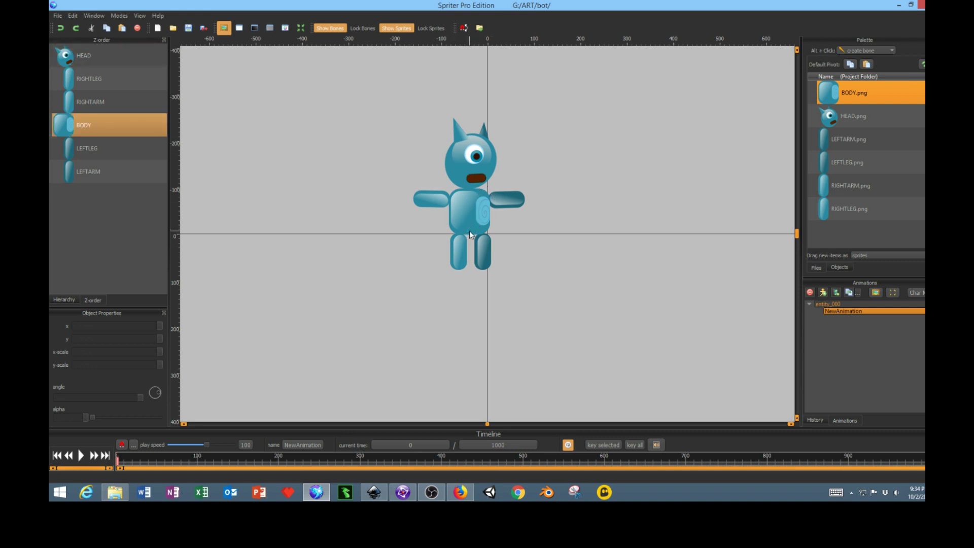
left_click_drag(470, 232, 469, 191)
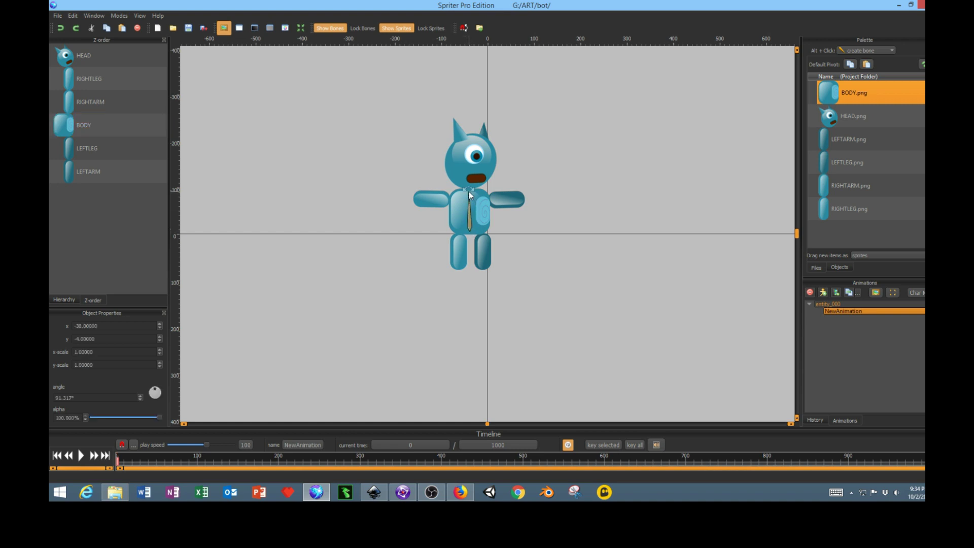
left_click_drag(469, 191, 470, 138)
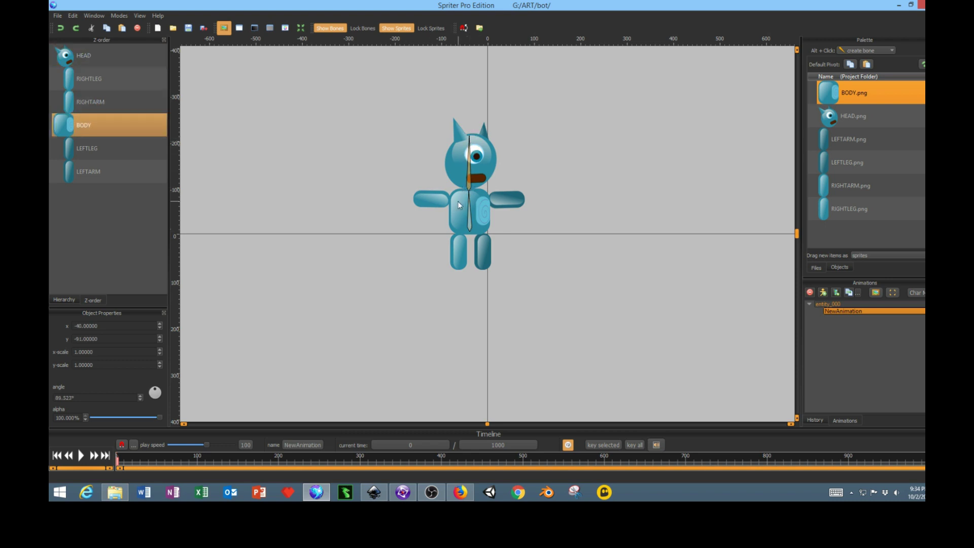
- With the body bone as parent, create a bone along each arm and each leg, running outward from the body
left_click(467, 209)
left_click(449, 199)
left_click_drag(448, 199, 413, 202)
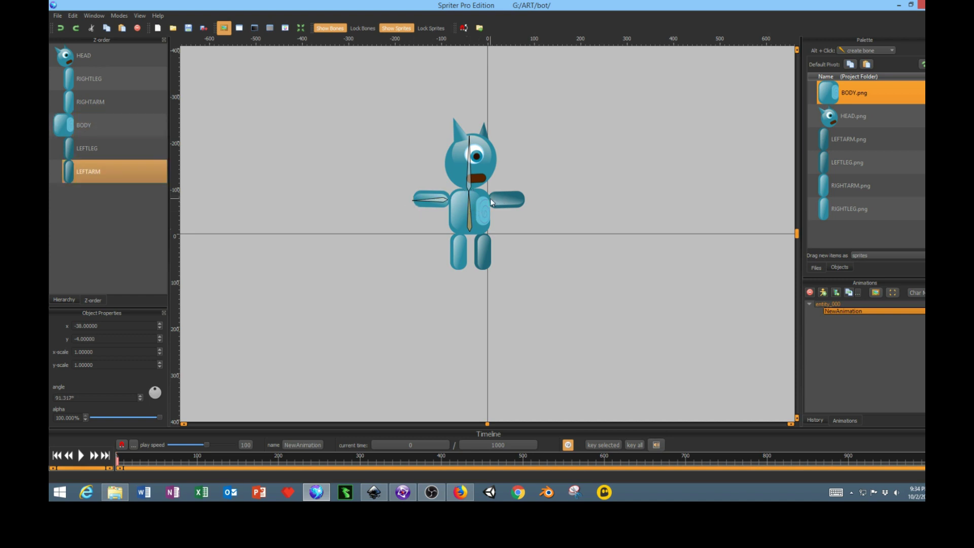
left_click_drag(491, 199, 524, 201)
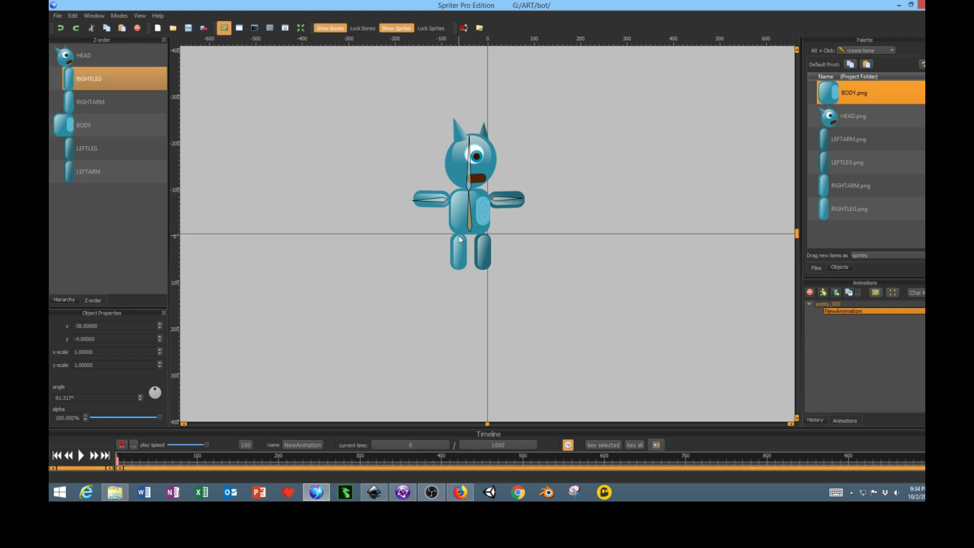
left_click_drag(459, 235, 460, 268)
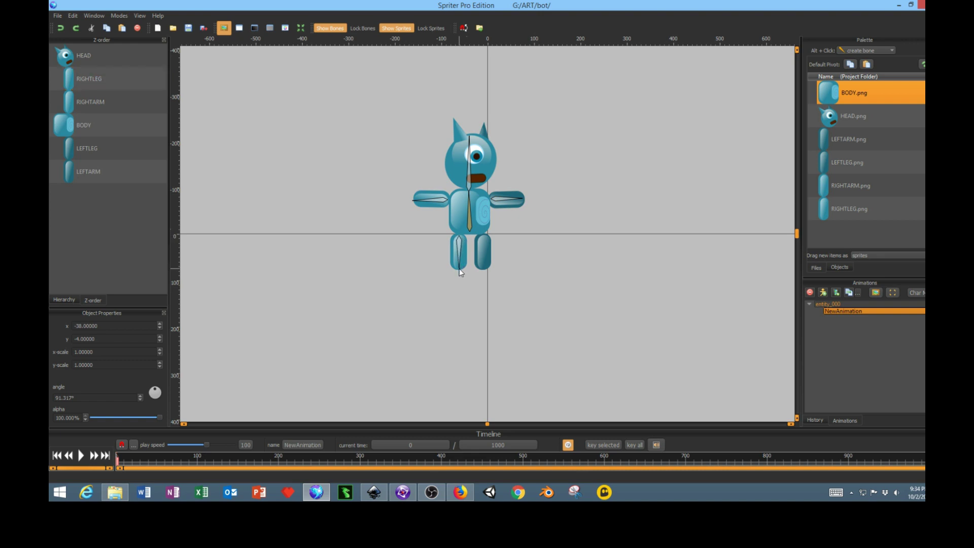
left_click_drag(483, 236, 485, 272)
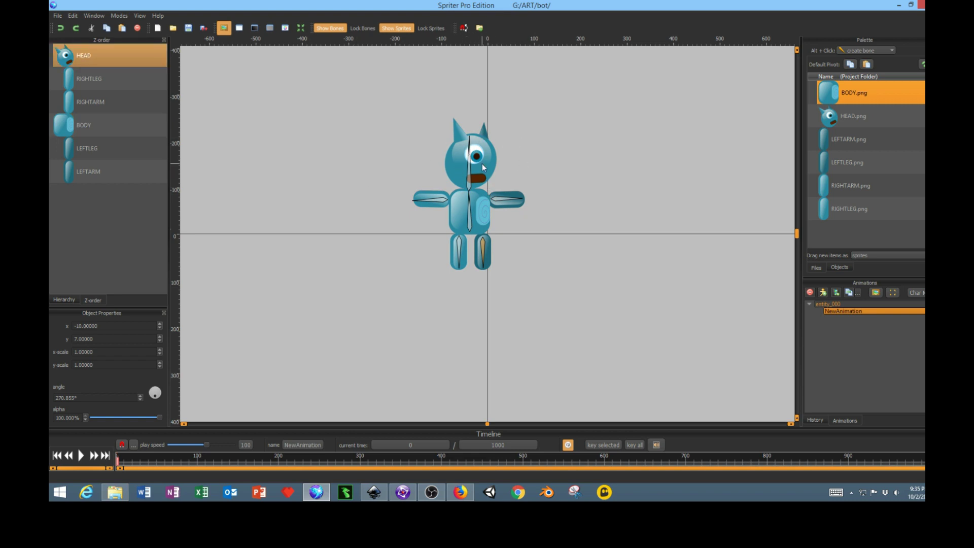
- Test whether the head image follows its bone by rotating the head bone
left_click(469, 183)
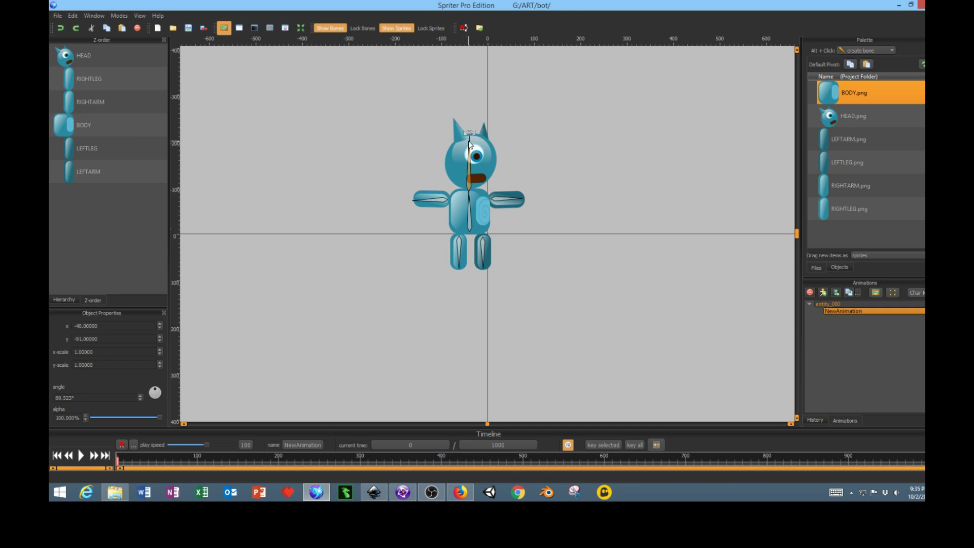
left_click_drag(468, 142, 464, 122)
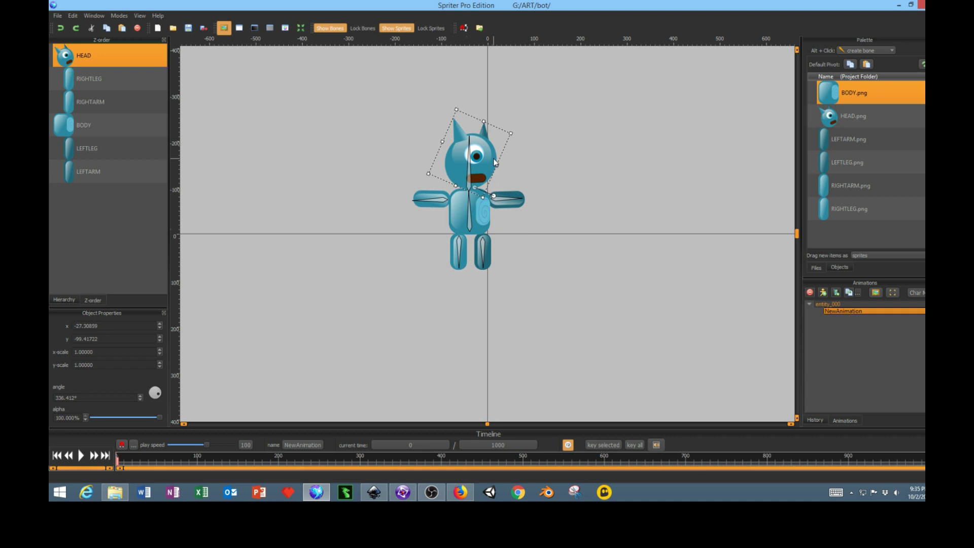
left_click(525, 147)
- Bind the HEAD image to the head bone and test the link by rotating the bone
left_click(470, 179)
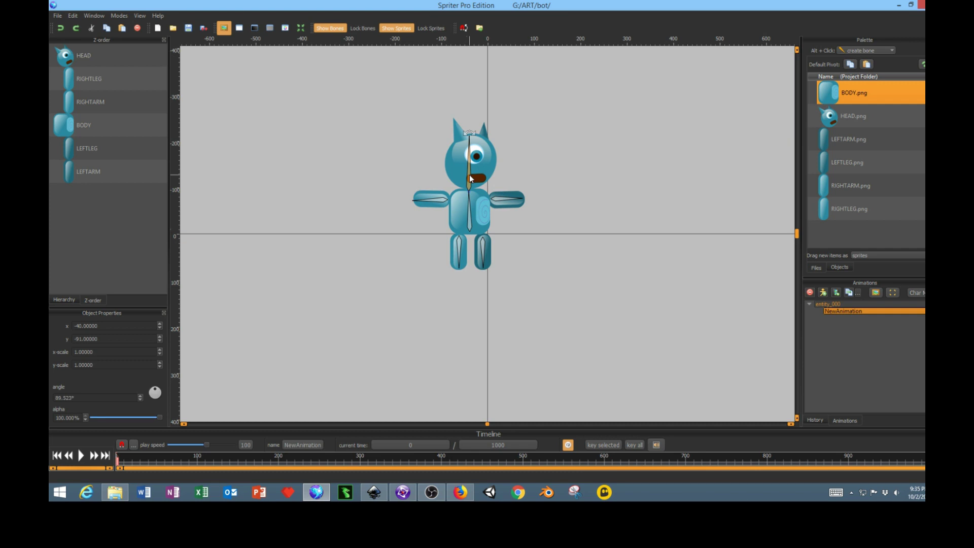
left_click(496, 159)
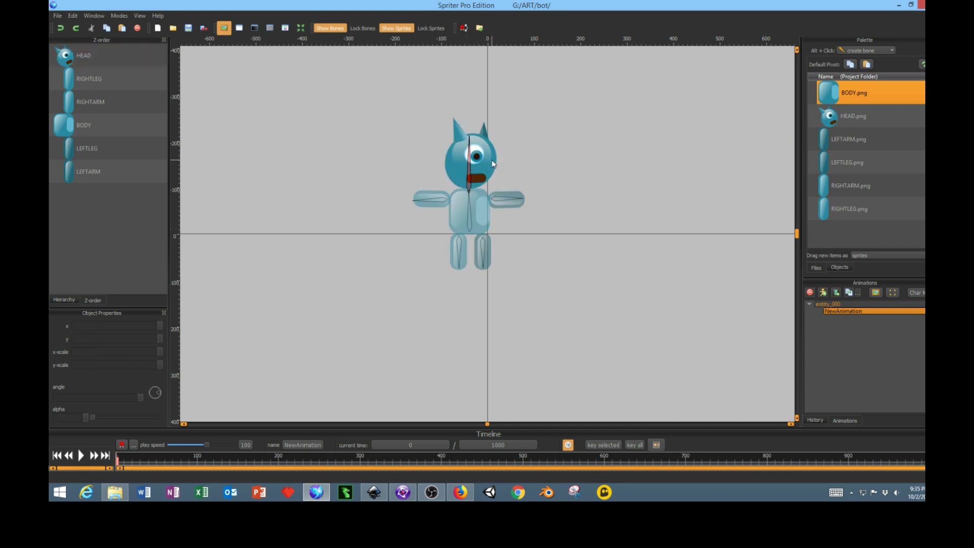
left_click(492, 159)
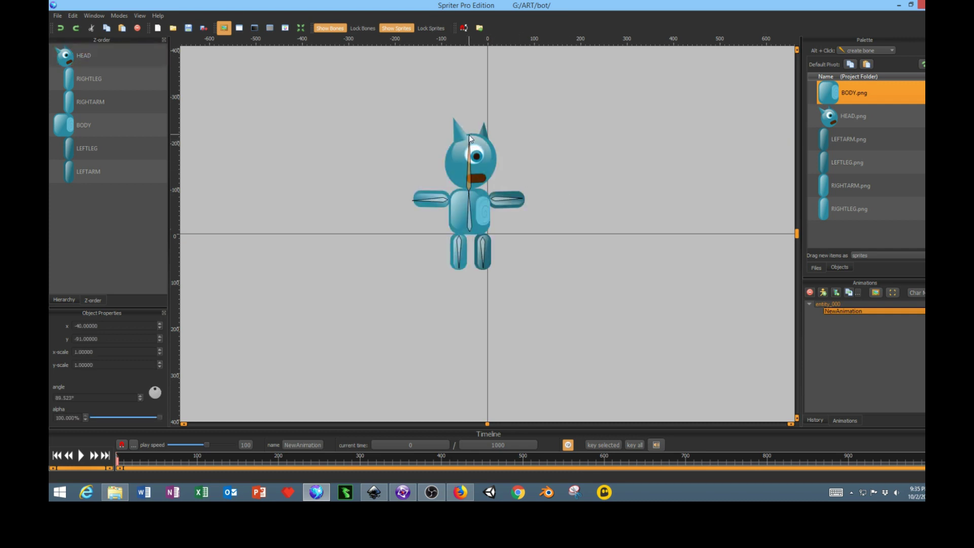
mouse_move(469, 138)
left_mouse_down()
mouse_move(528, 164)
mouse_move(504, 147)
mouse_move(460, 141)
mouse_move(470, 144)
left_mouse_up()
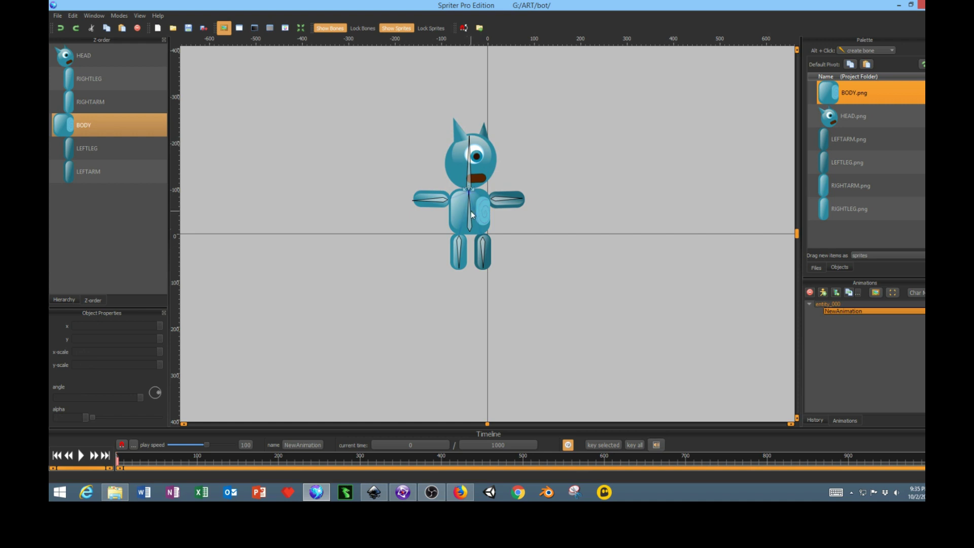
- Bind the LEFTARM image to its arm bone and test the link by rotating the bone
left_click(503, 200)
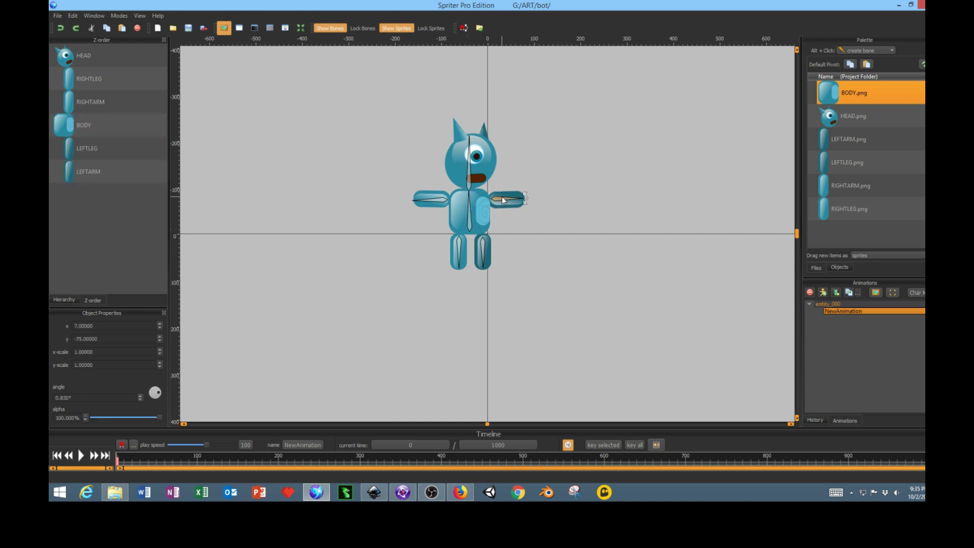
left_click(519, 222)
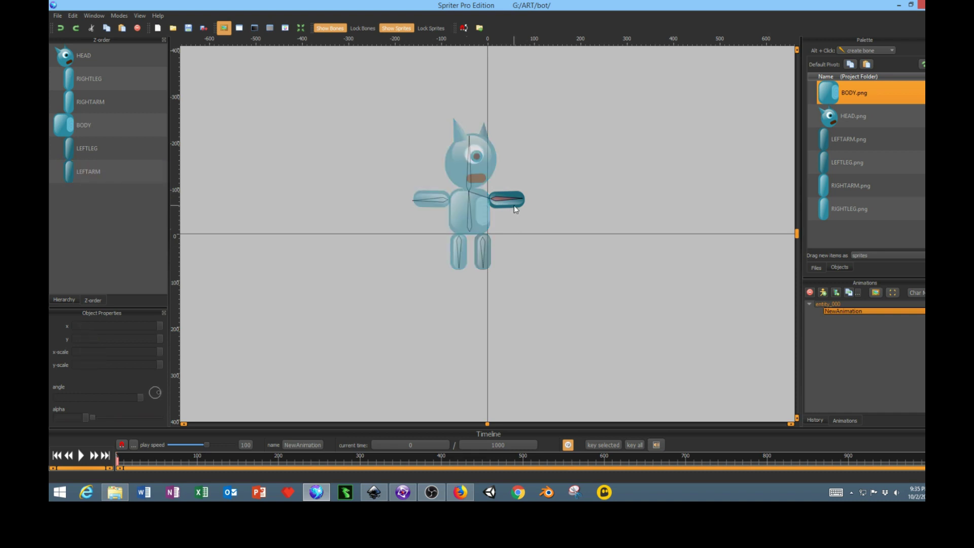
left_click(518, 204)
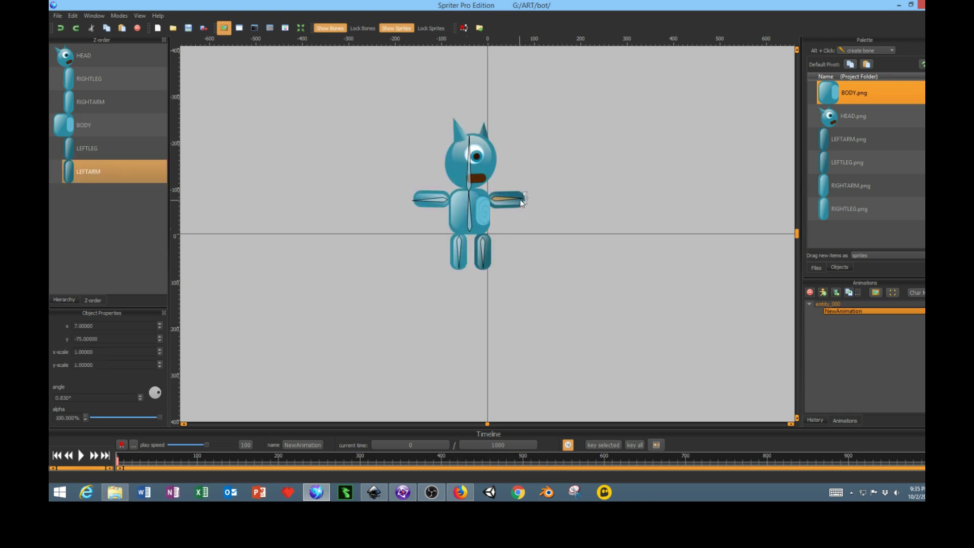
left_click_drag(523, 199, 566, 212)
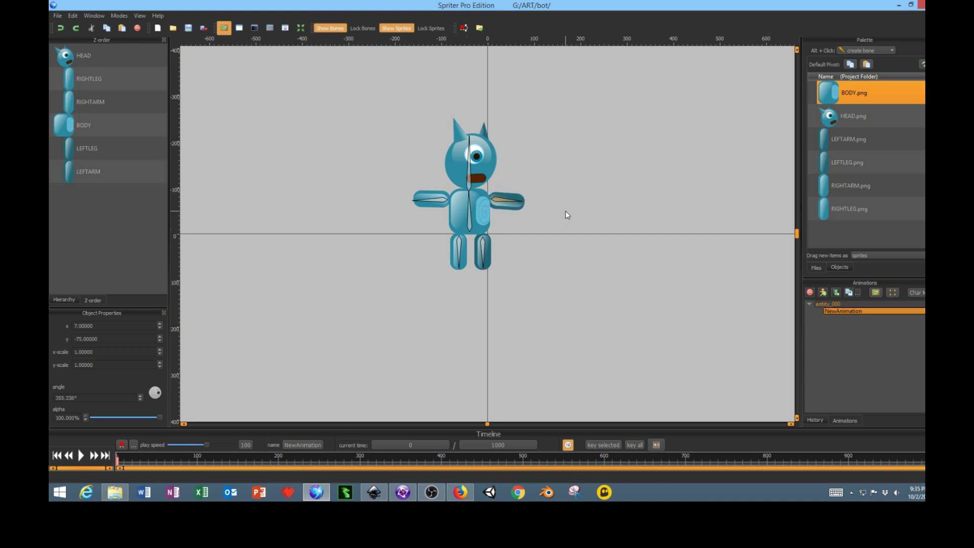
left_click(565, 211)
- Bind the BODY image to the body bone and the RIGHTARM image to its arm bone
left_click(470, 219)
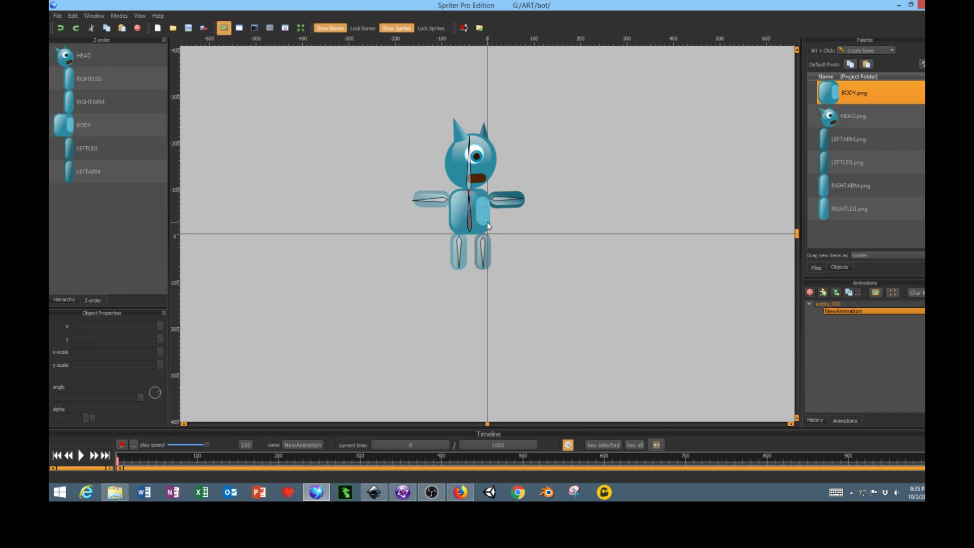
left_click(440, 201)
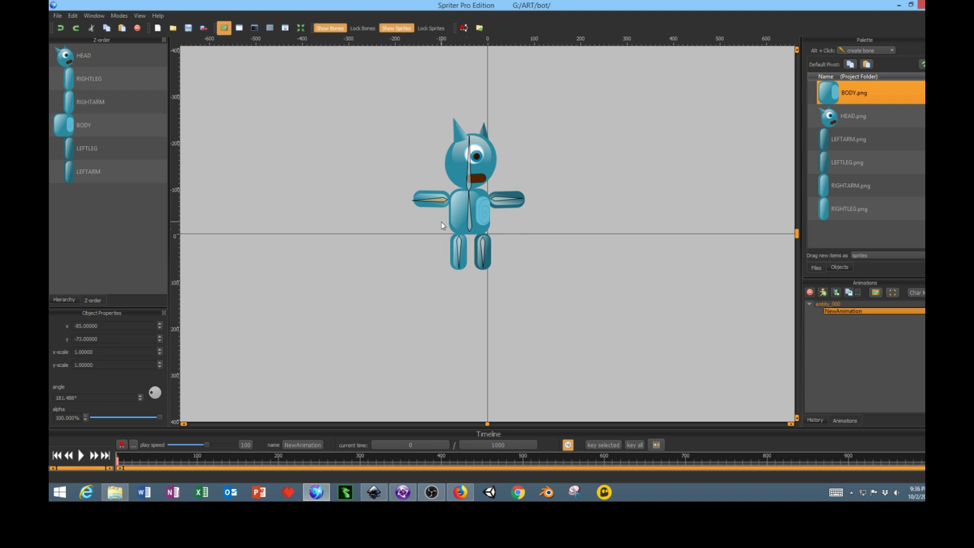
left_click(429, 211)
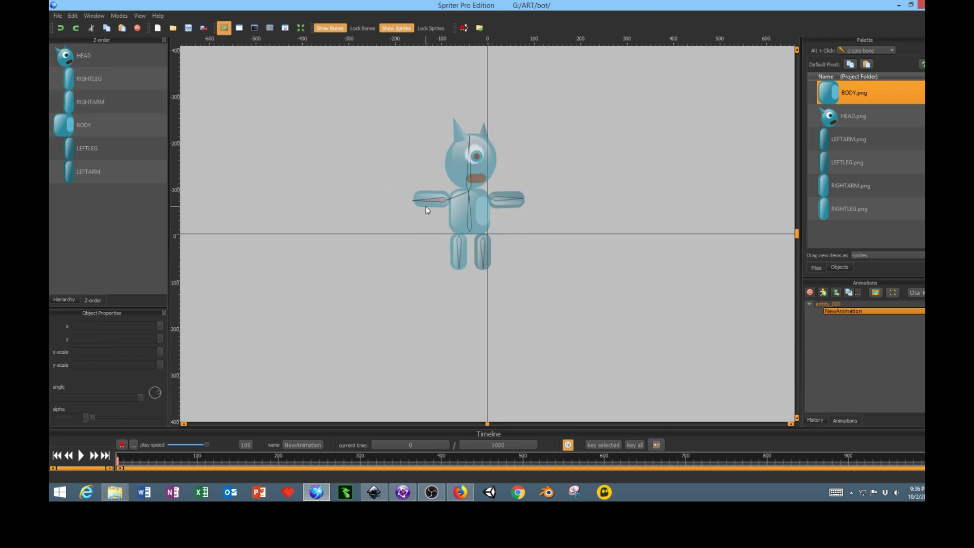
left_click(425, 207)
- Bind the RIGHTLEG and LEFTLEG images to their respective leg bones
left_click(460, 250)
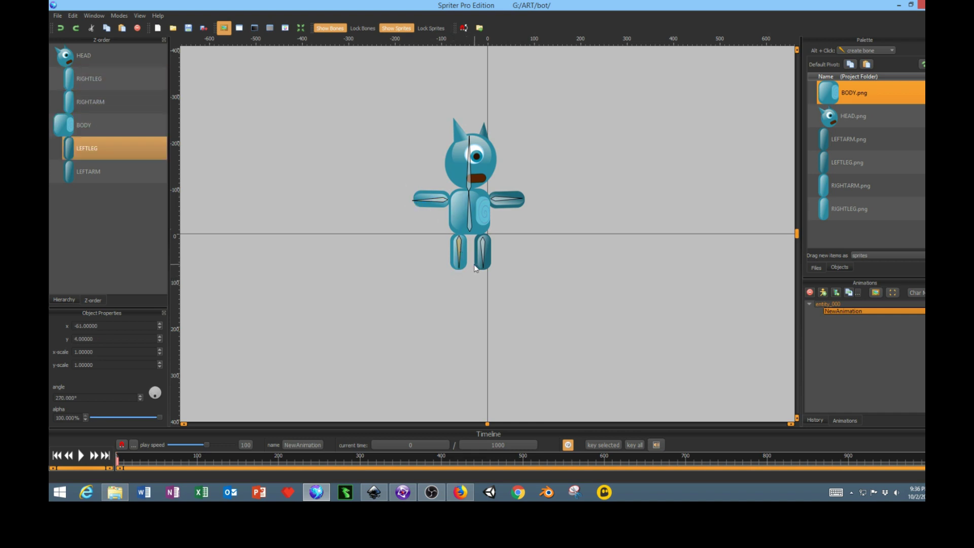
left_click(464, 278)
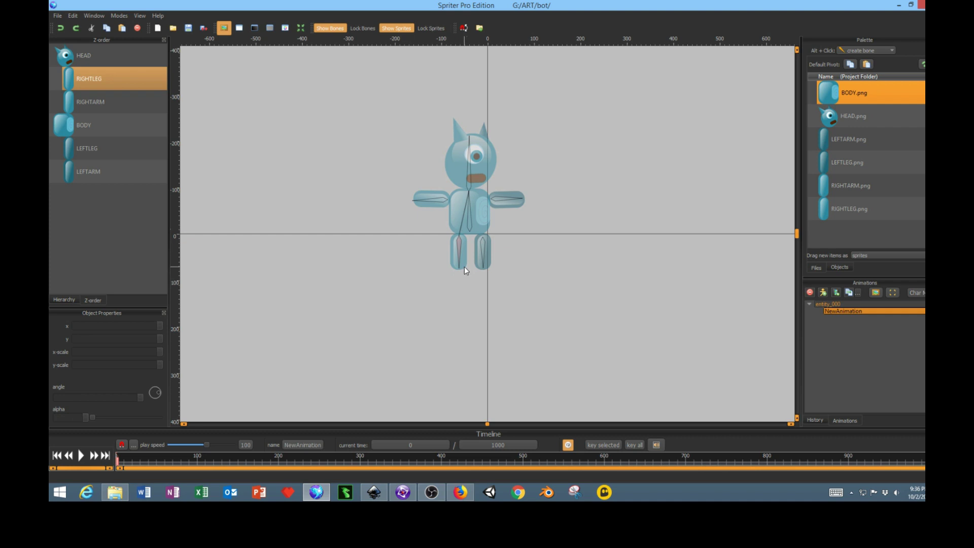
left_click(482, 254)
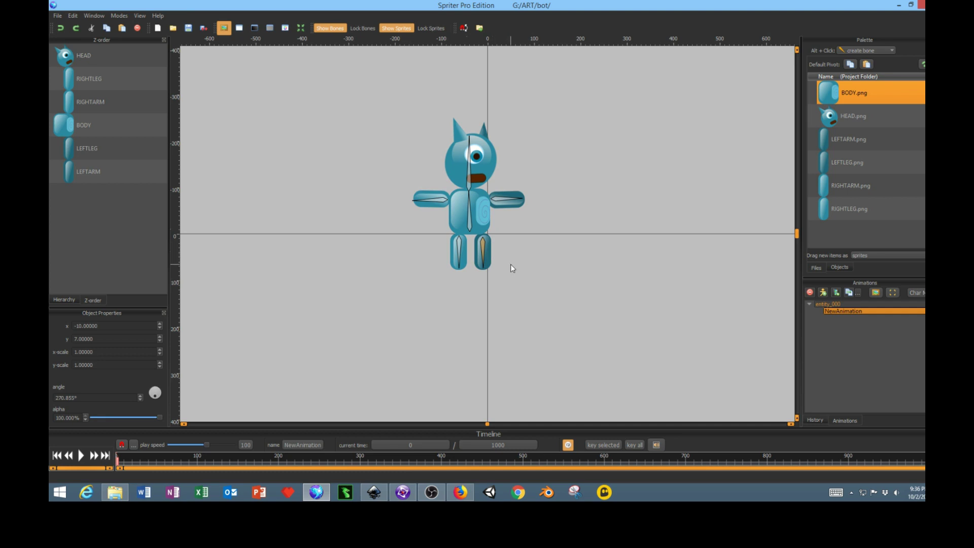
left_click(510, 264)
left_click(489, 260)
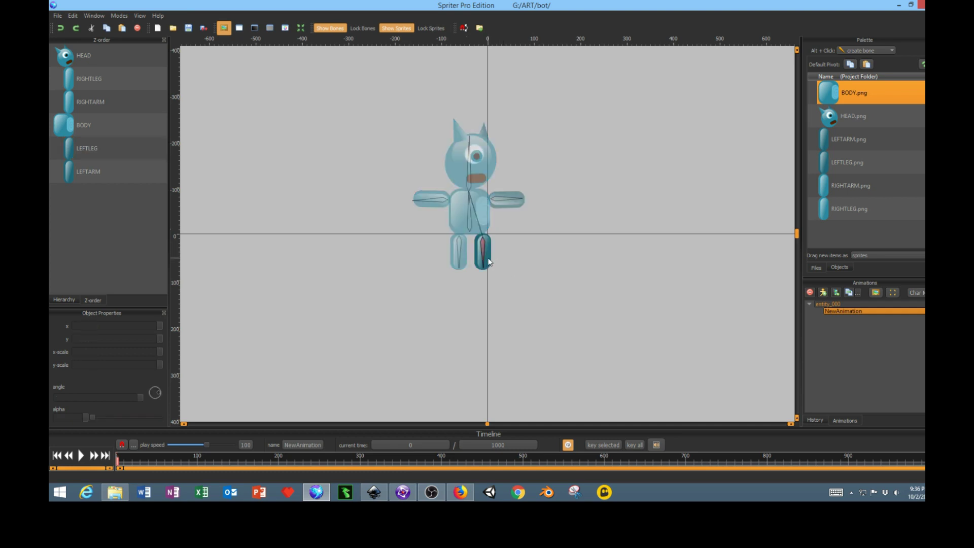
- Test the leg bindings by swinging each leg bone outward, and undo the rotations
left_click_drag(483, 267, 504, 256)
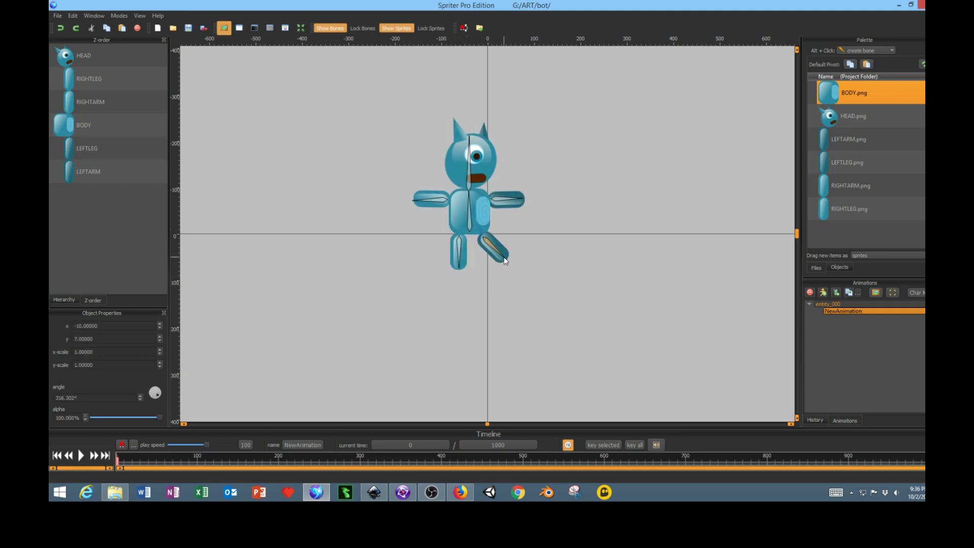
left_click(457, 265)
left_click_drag(444, 254, 498, 309)
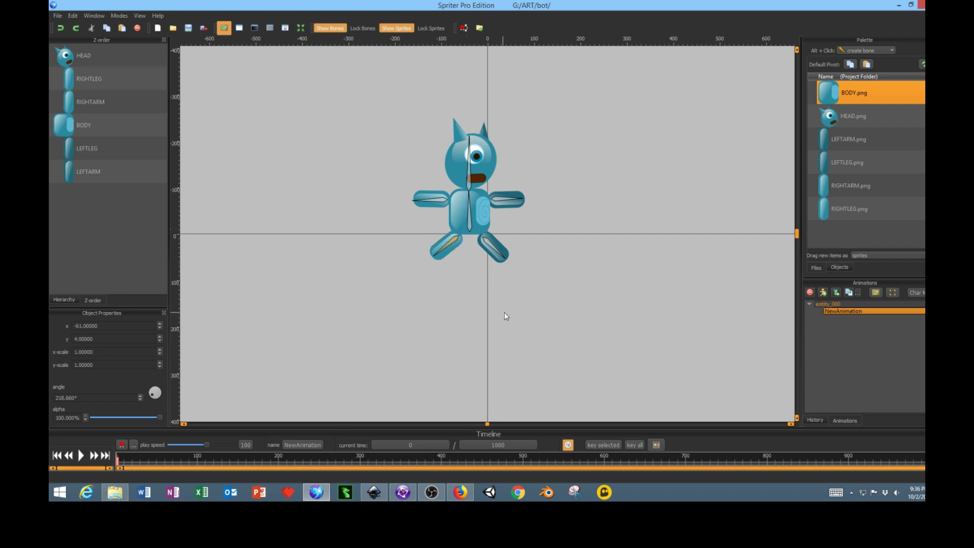
key("ctrl+z")
key("ctrl+z")
key("ctrl+z")
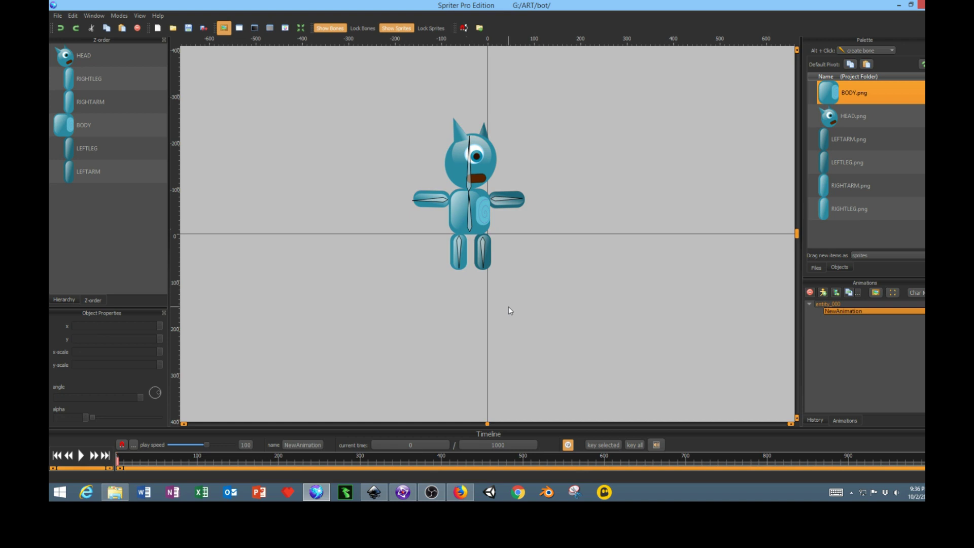
- Key the LEFTLEG bone swung outward at about 200 on the timeline, preview the motion at 75 and undo the pose
left_click(224, 458)
left_click_drag(251, 454, 282, 462)
left_click_drag(481, 265, 519, 232)
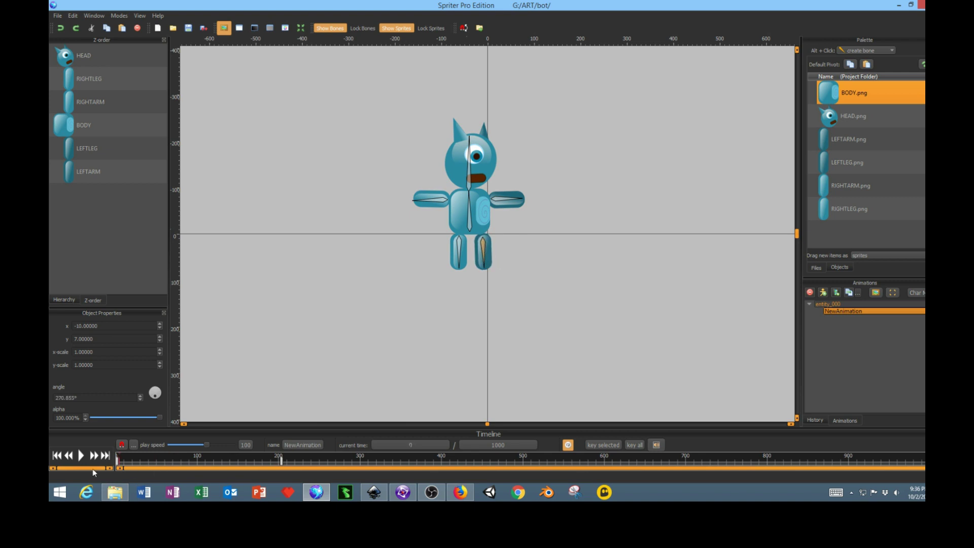
left_click(178, 455)
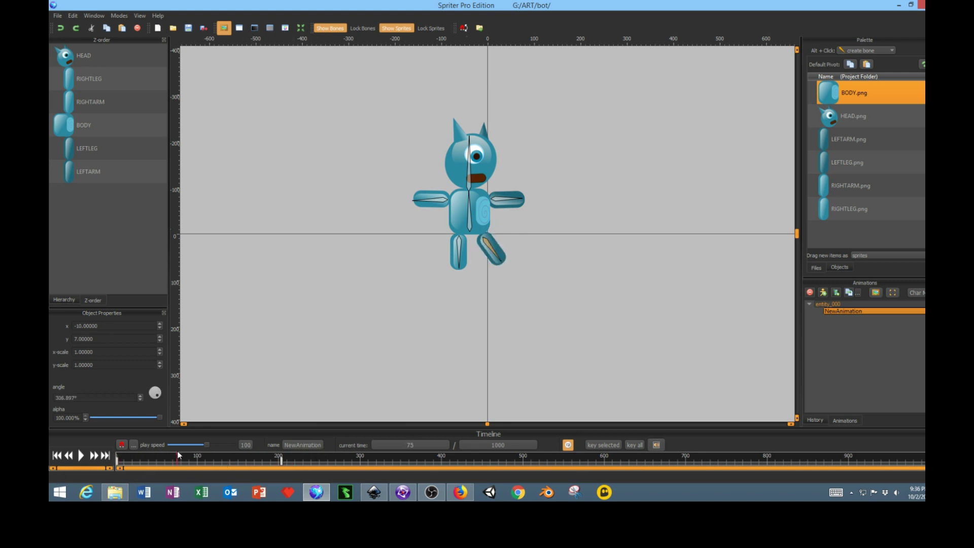
left_click(177, 450)
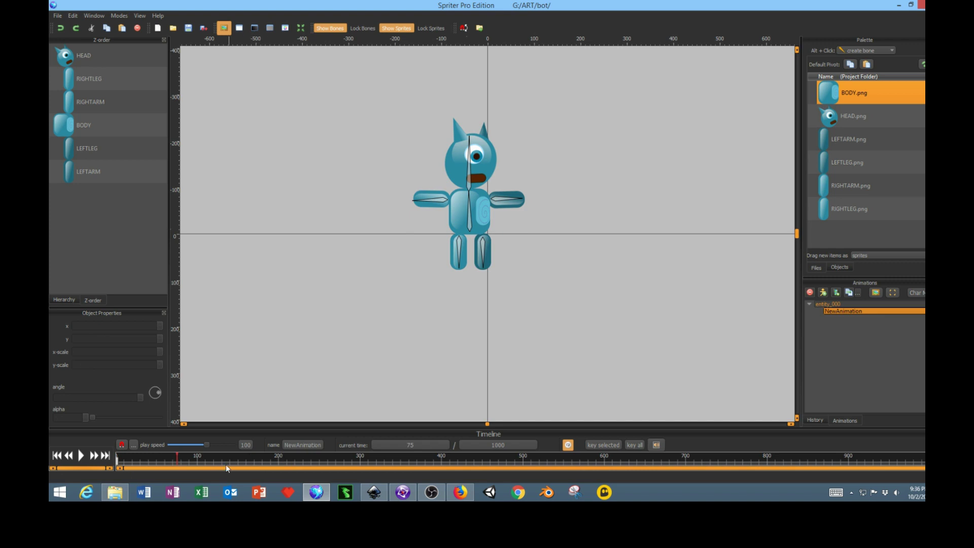
left_click(379, 459)
left_click_drag(468, 461, 724, 460)
left_click_drag(181, 462, 111, 466)
left_click(810, 303)
left_click(810, 303)
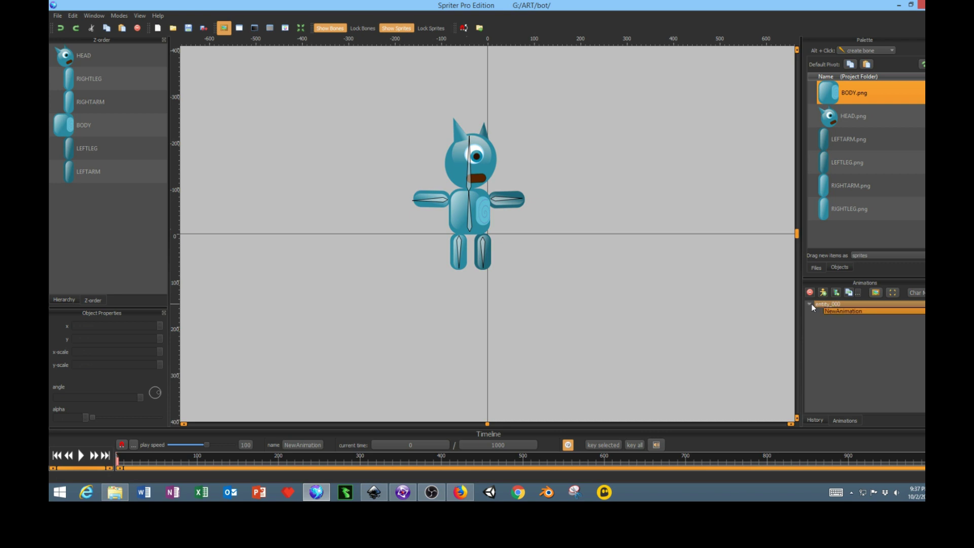
left_click(809, 304)
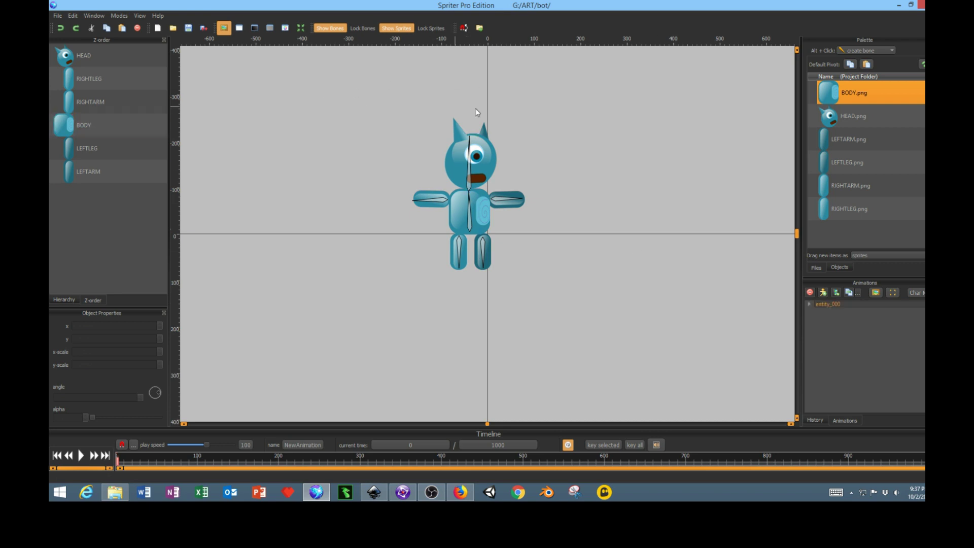
- Duplicate entity_000 and expand the copy's list of animations
left_click(841, 302)
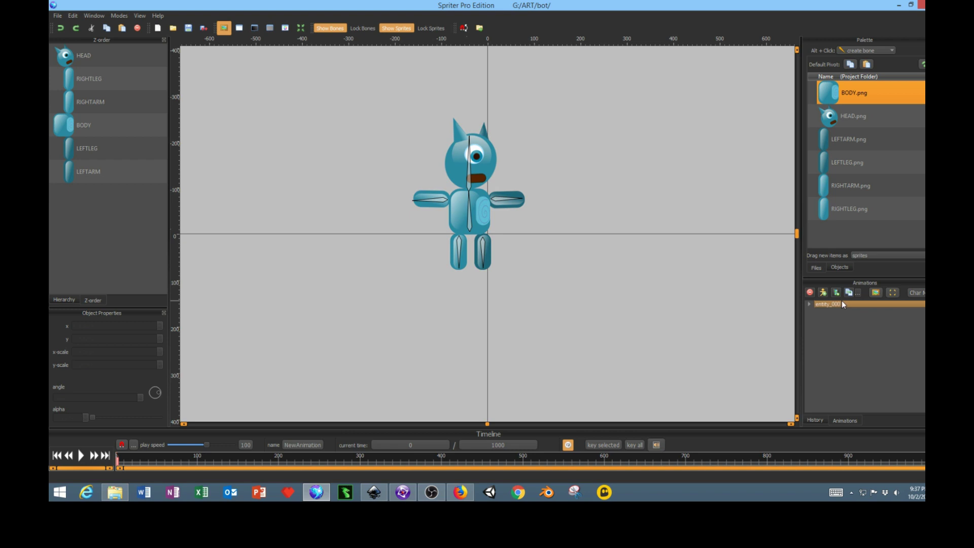
left_click(849, 292)
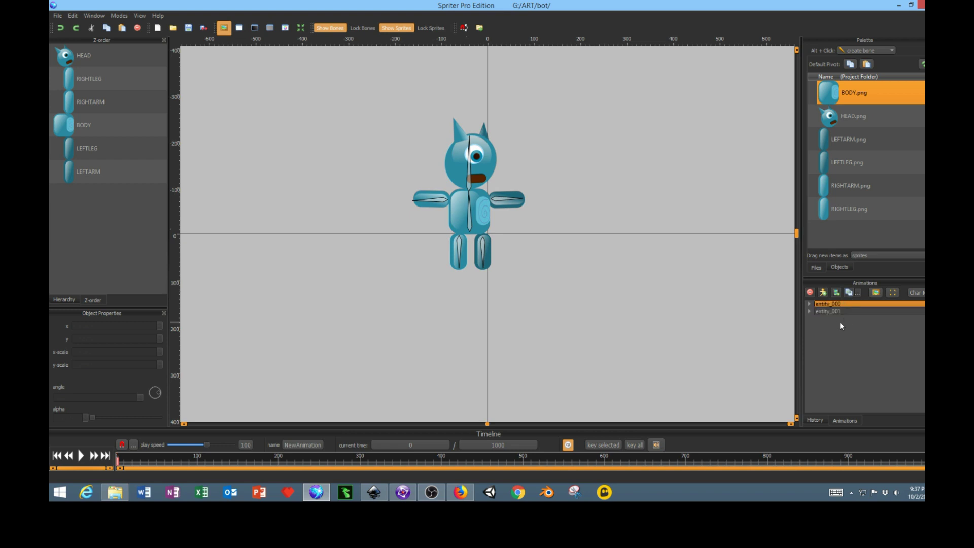
left_click(830, 311)
left_click(810, 311)
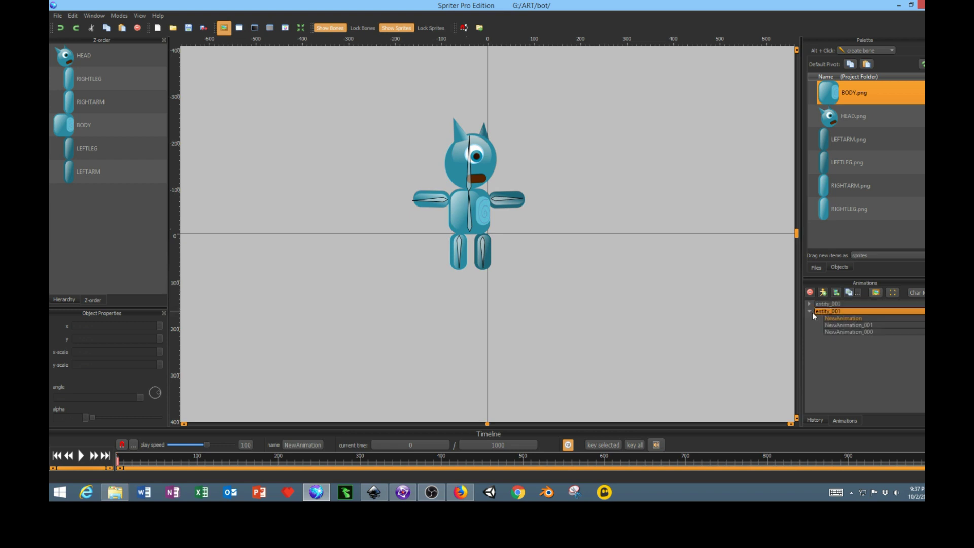
- Tilt the head bone clockwise in the duplicate entity and alternate between both entities to compare their poses
left_click(452, 147)
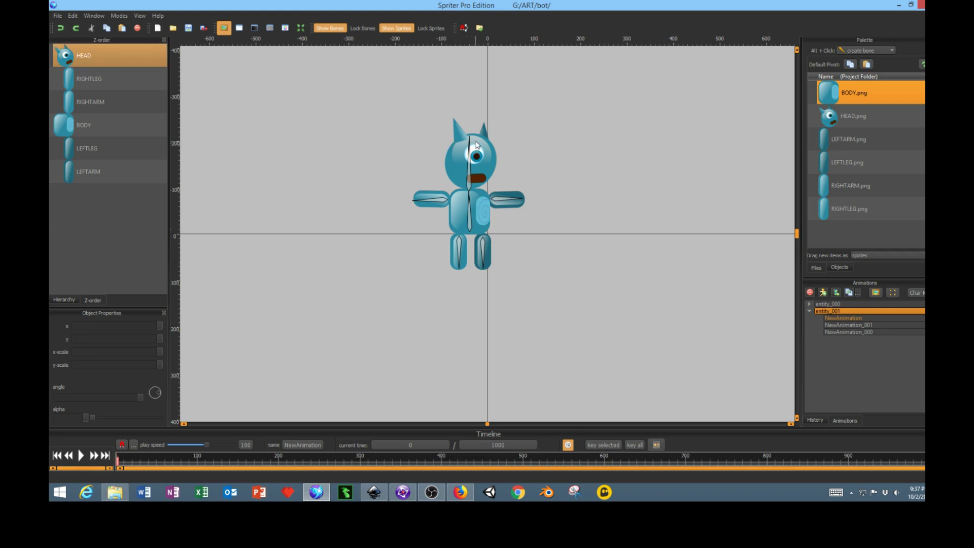
left_click_drag(470, 141, 519, 161)
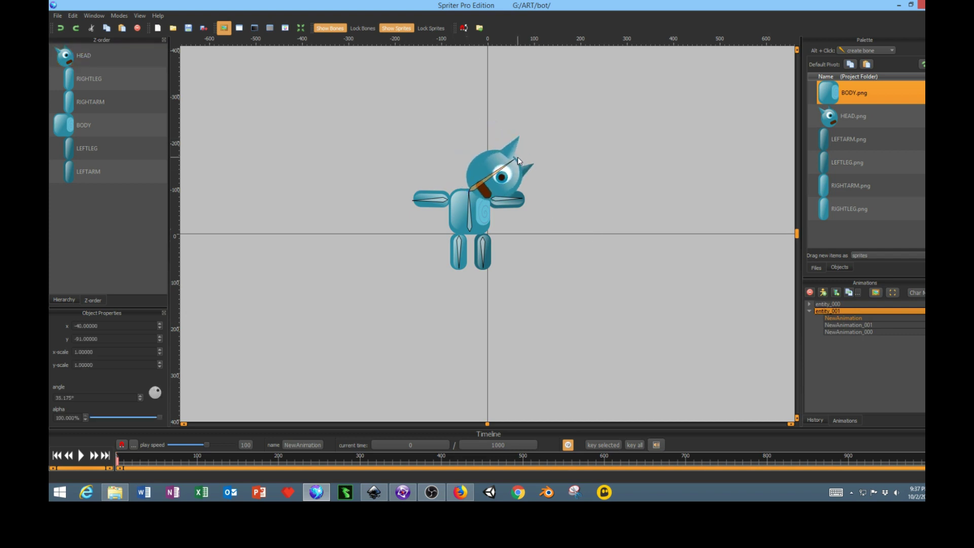
left_click(829, 304)
left_click(829, 311)
left_click(830, 304)
left_click(829, 311)
left_click(828, 304)
left_click(828, 311)
left_click(829, 304)
left_click(828, 311)
left_click(830, 304)
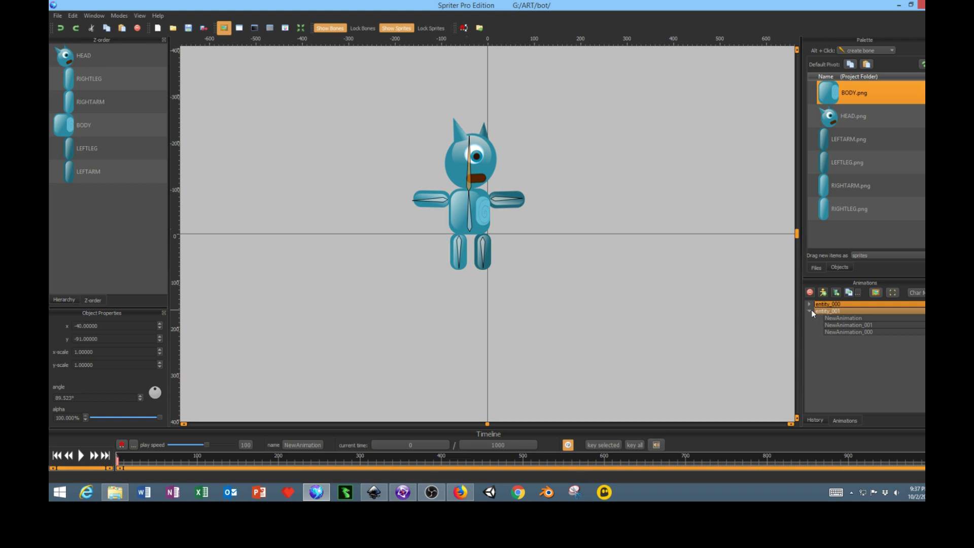
- Delete the duplicate entity entity_001
left_click(844, 311)
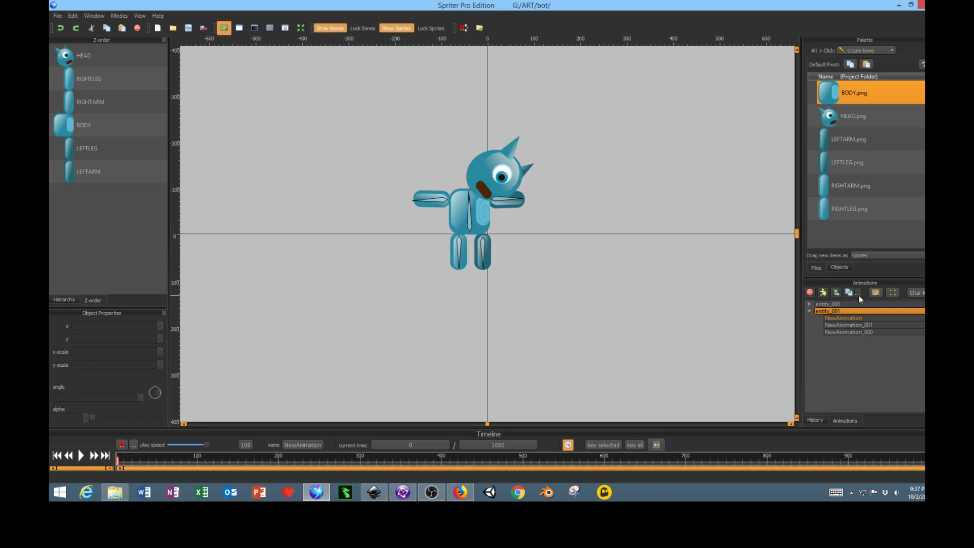
left_click(809, 293)
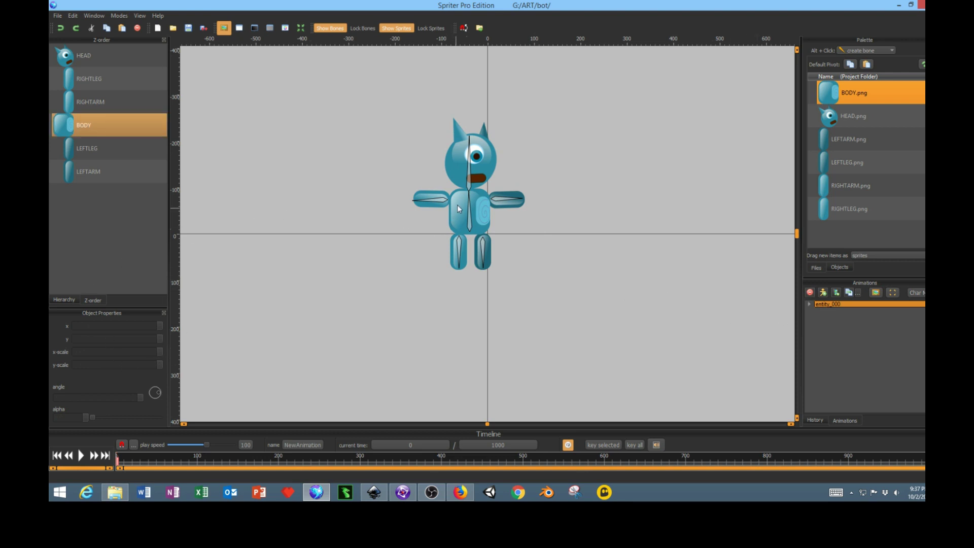
- Try rotating the RIGHTARM bone numerically by raising its angle to 186.488°, and undo the change
left_click(442, 207)
left_click(410, 200)
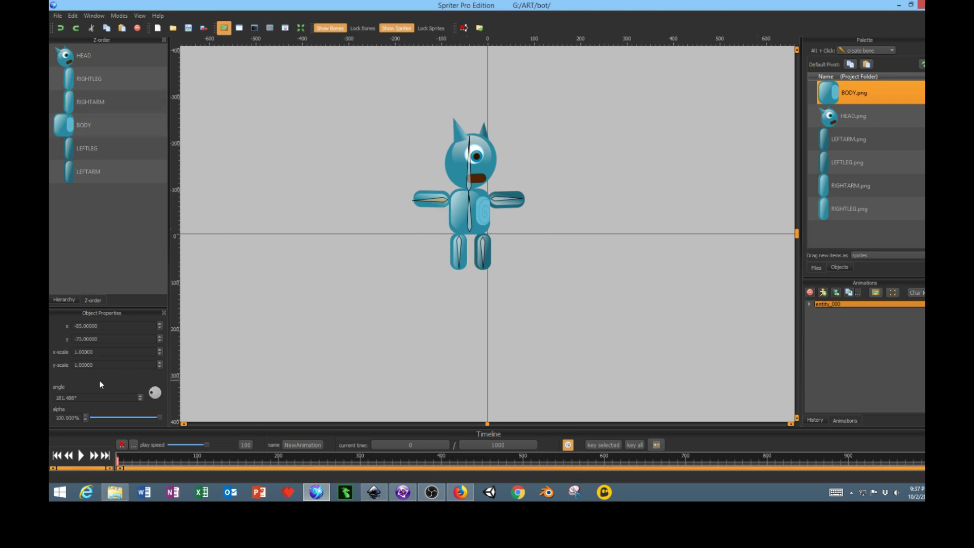
left_click_drag(151, 394, 109, 396)
key("Escape")
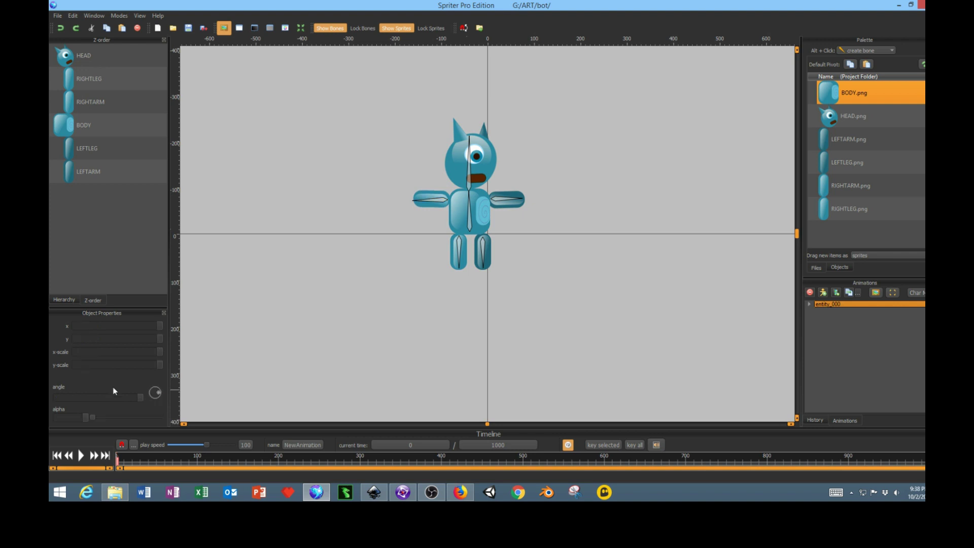
left_click(431, 200)
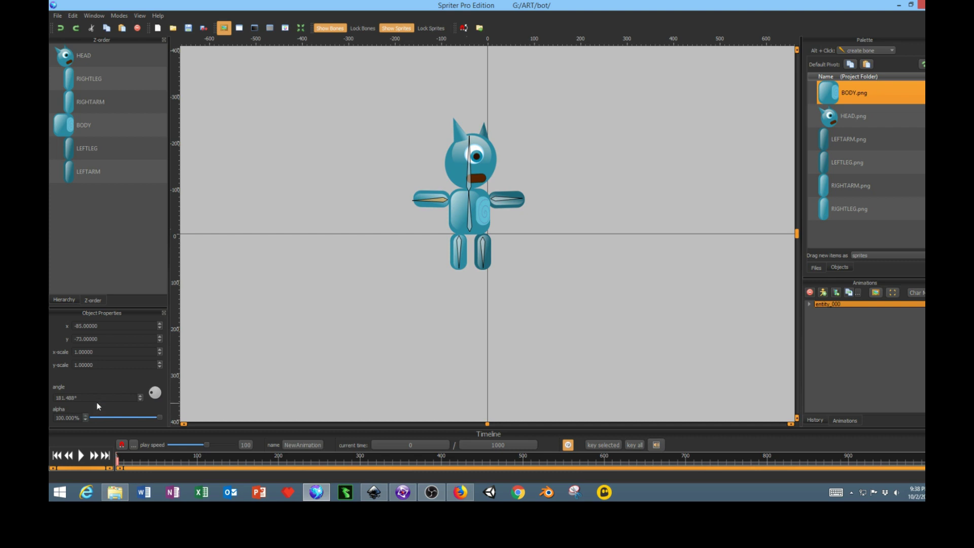
left_click(127, 395)
scroll(139, 395, "up", 7)
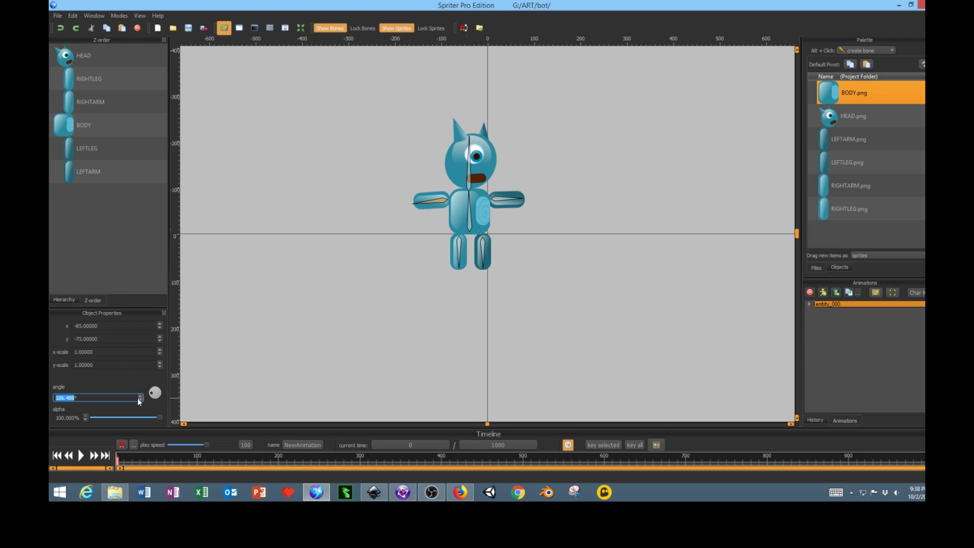
left_click(74, 397)
left_click(279, 361)
key("ctrl+z")
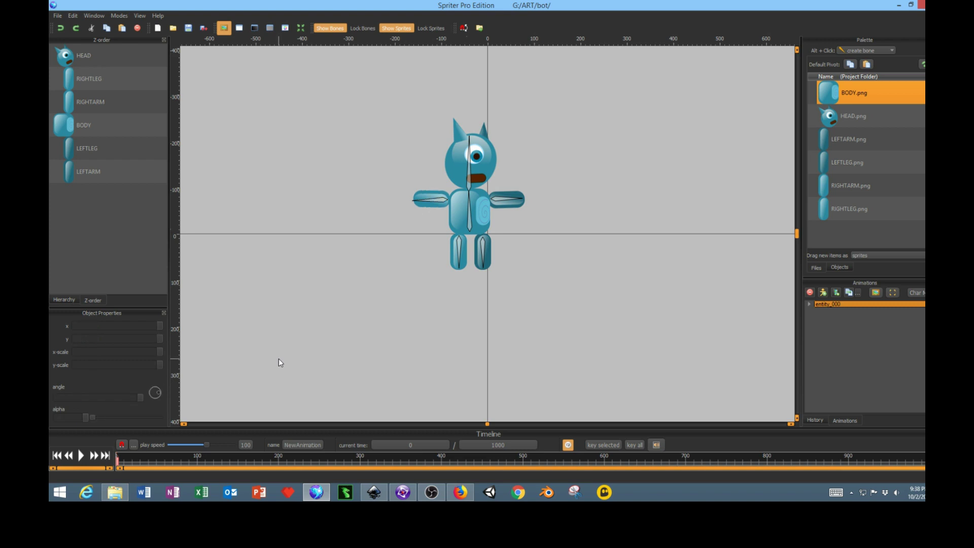
- Select the RIGHTARM bone and switch to the Inkscape window with the cat_game_edit_2 drawing
left_click(431, 201)
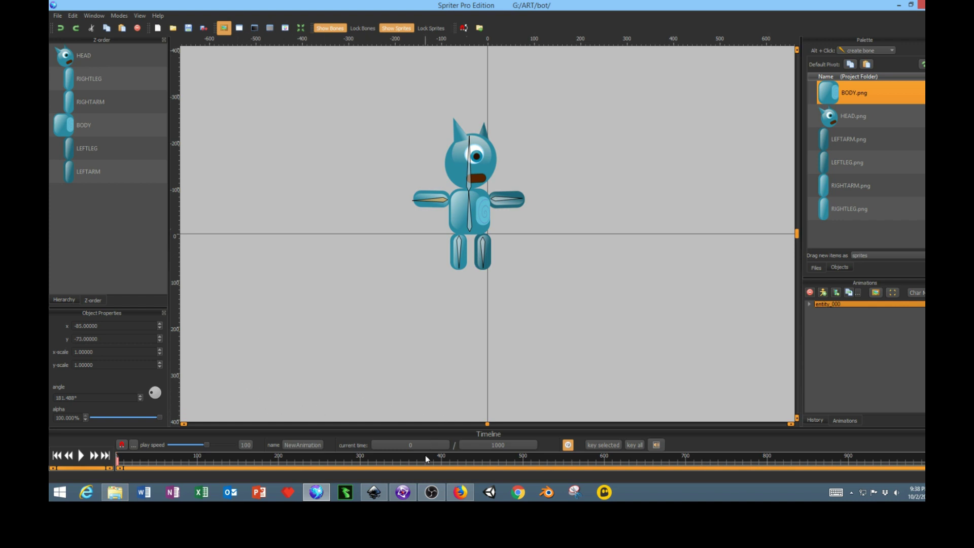
mouse_move(393, 496)
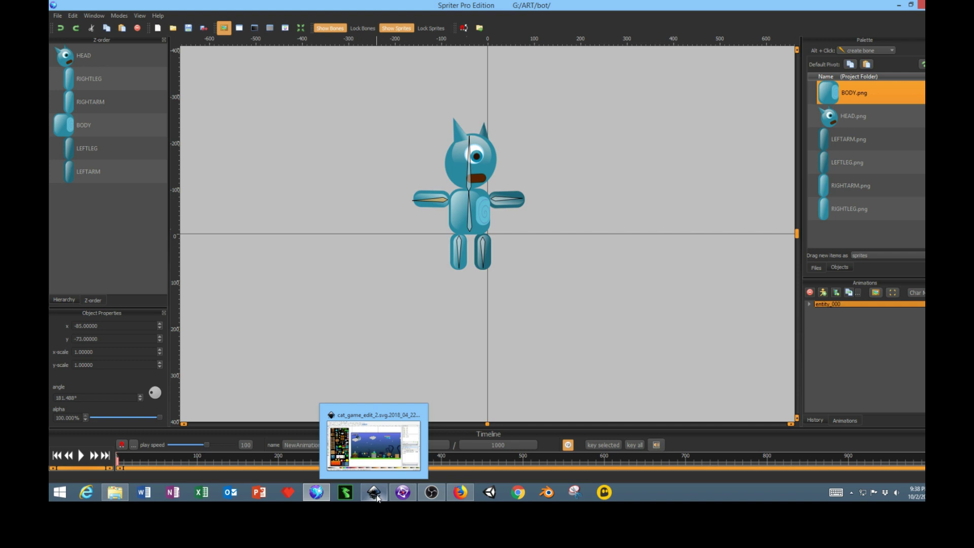
left_click(377, 497)
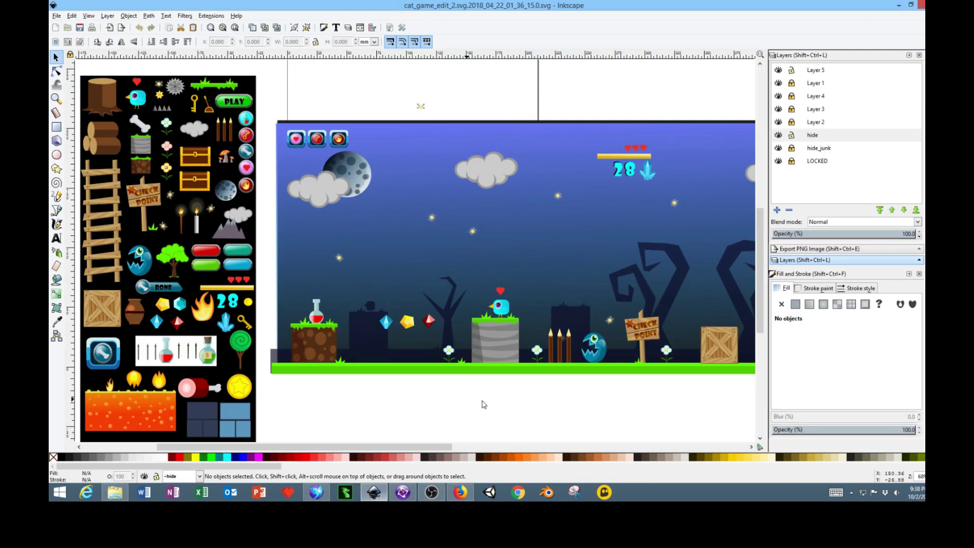